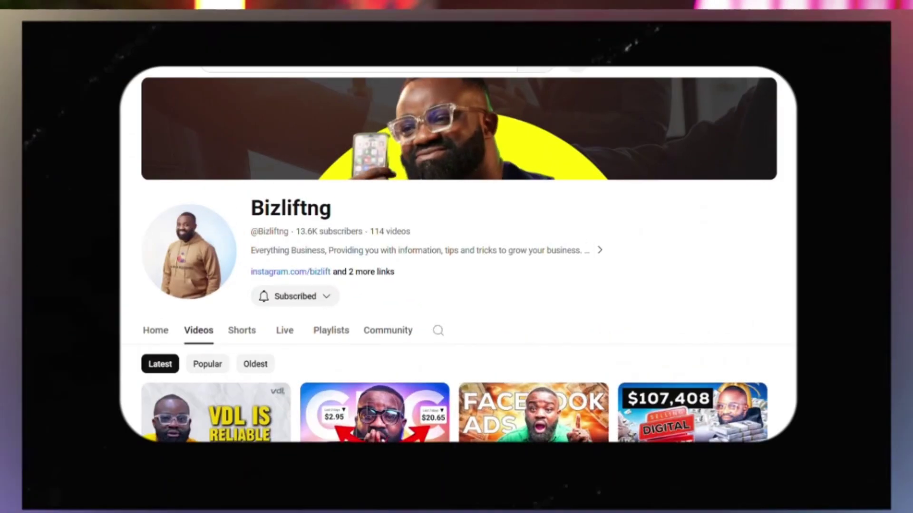
Step: Open Billing & payments from the All tools list in a new browser tab
{"action": "scroll", "coordinate": [457, 257], "scroll_direction": "down", "scroll_amount": 5}
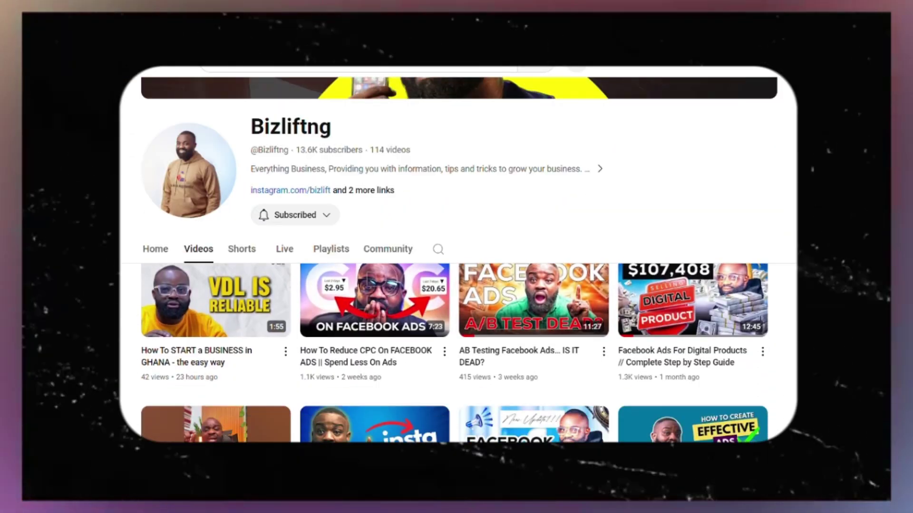
{"action": "scroll", "coordinate": [456, 286], "scroll_direction": "down", "scroll_amount": 5}
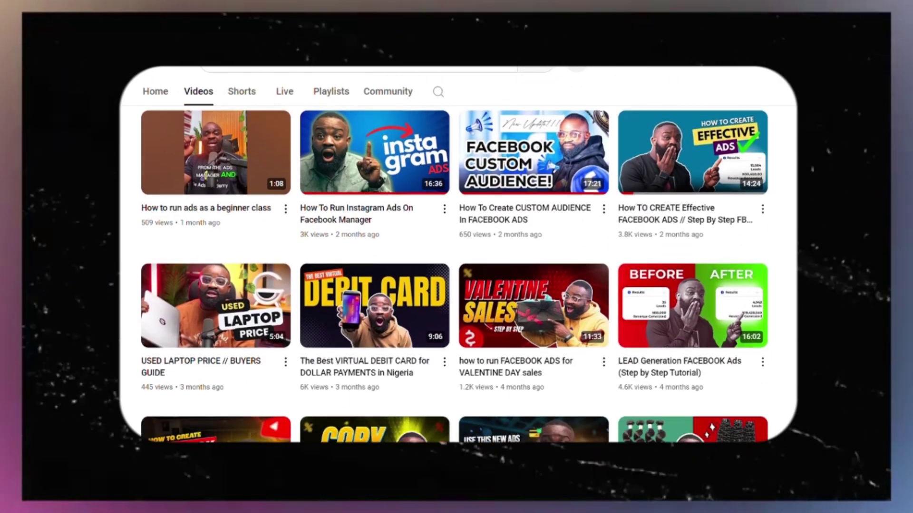
{"action": "scroll", "coordinate": [456, 267], "scroll_direction": "down", "scroll_amount": 6}
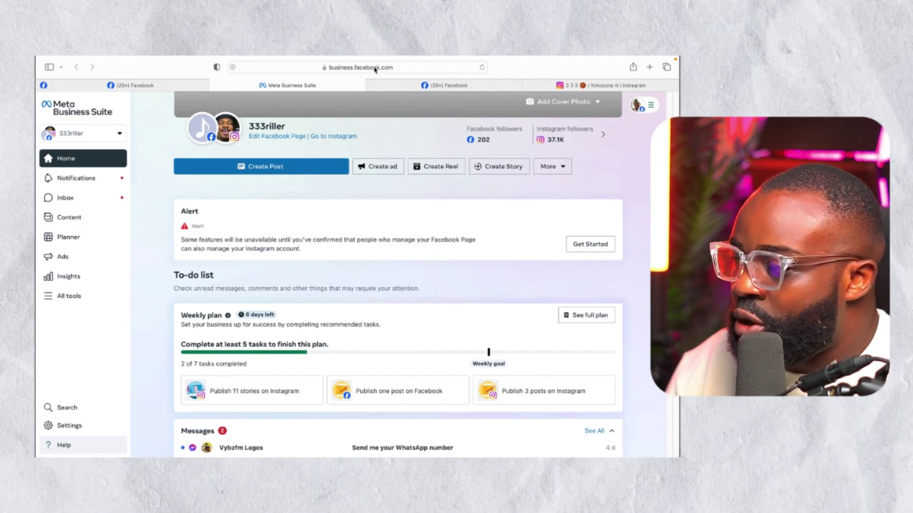
{"action": "left_click", "coordinate": [375, 68]}
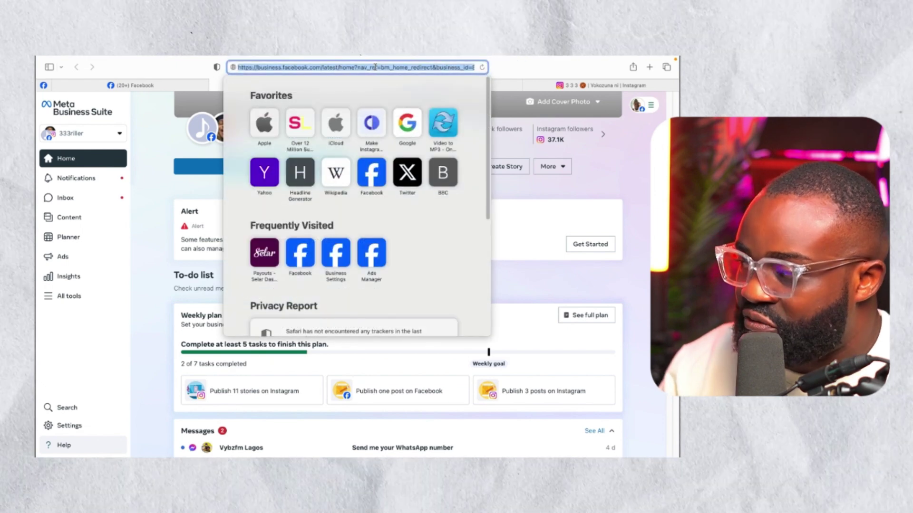
{"action": "left_click", "coordinate": [150, 191]}
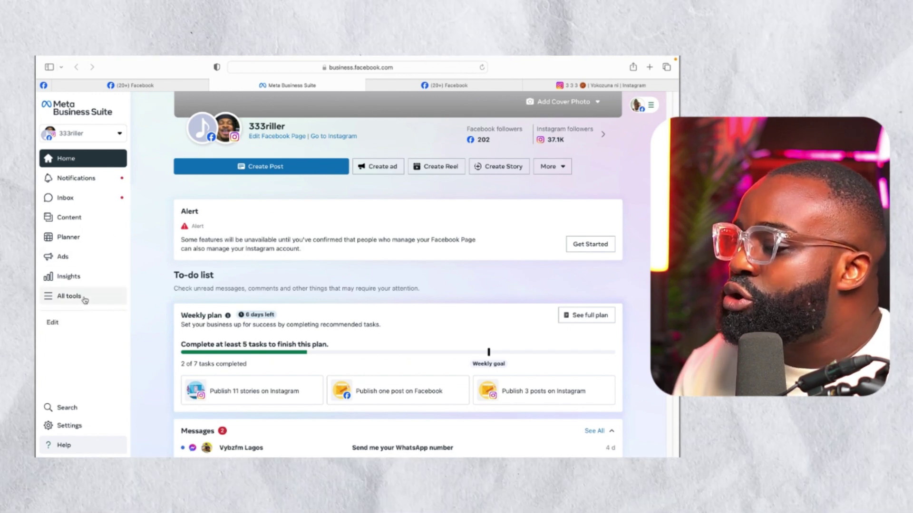
{"action": "left_click", "coordinate": [85, 300]}
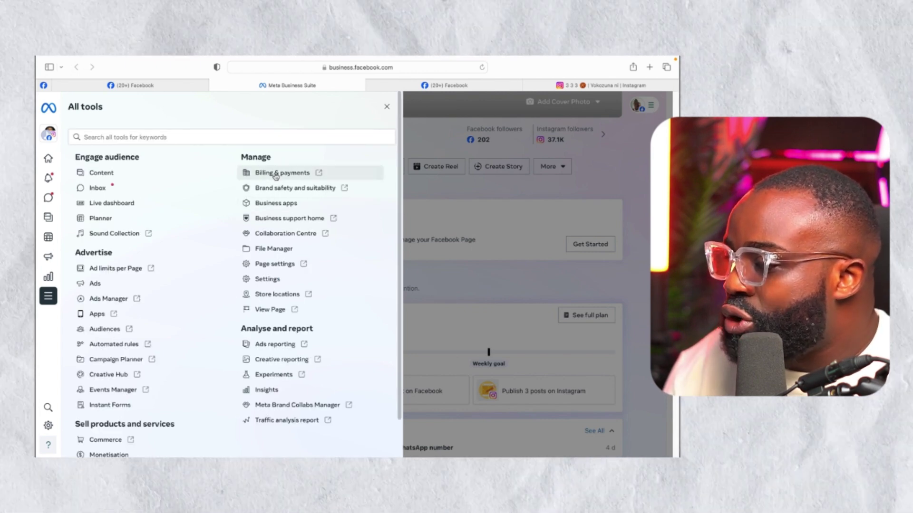
{"action": "left_click", "coordinate": [276, 175]}
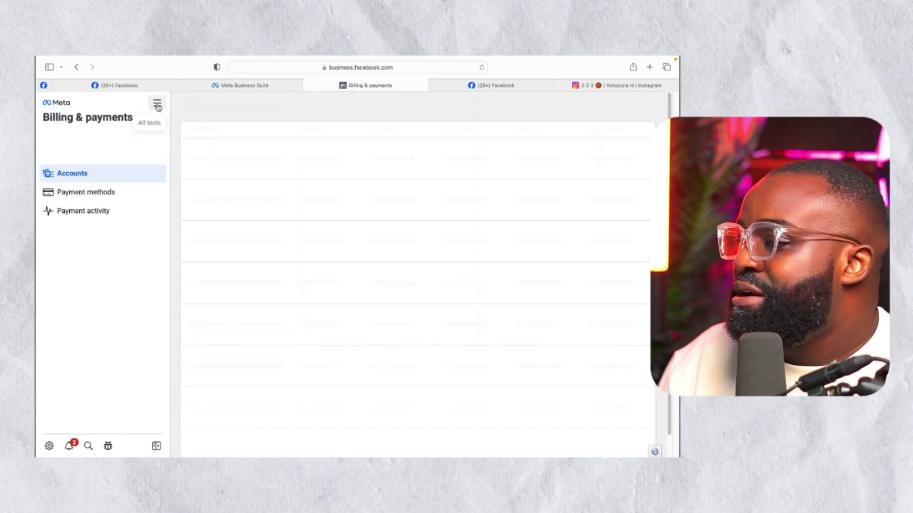
Step: Go to Business settings via All tools to see the People page with one full-control person
{"action": "left_click", "coordinate": [157, 106]}
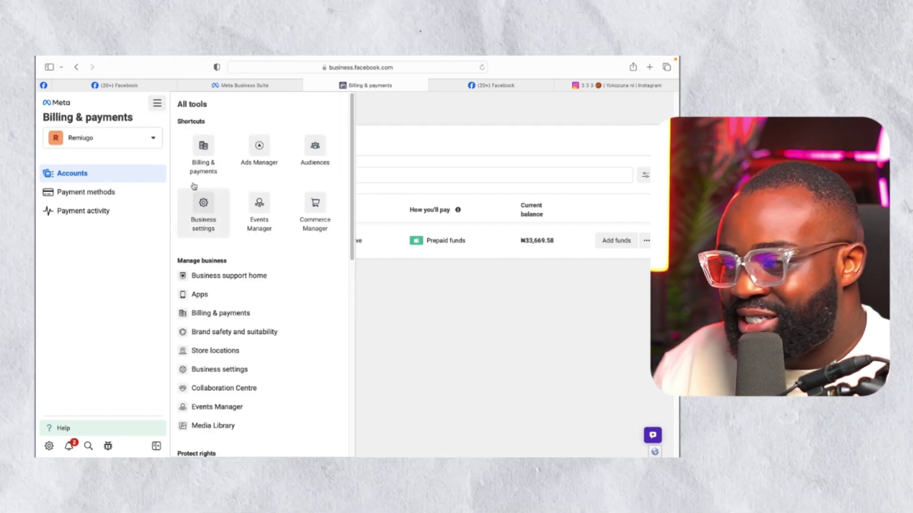
{"action": "left_click", "coordinate": [157, 105]}
{"action": "left_click", "coordinate": [158, 106]}
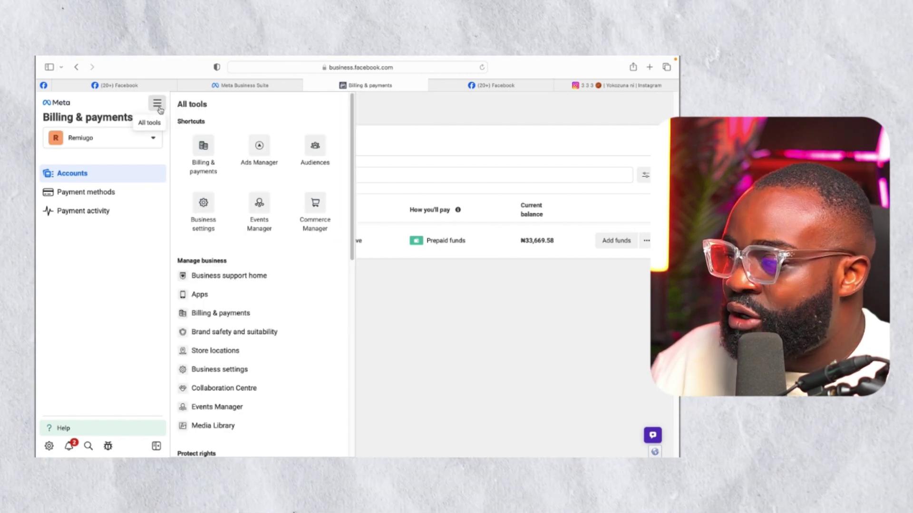
{"action": "left_click", "coordinate": [204, 216]}
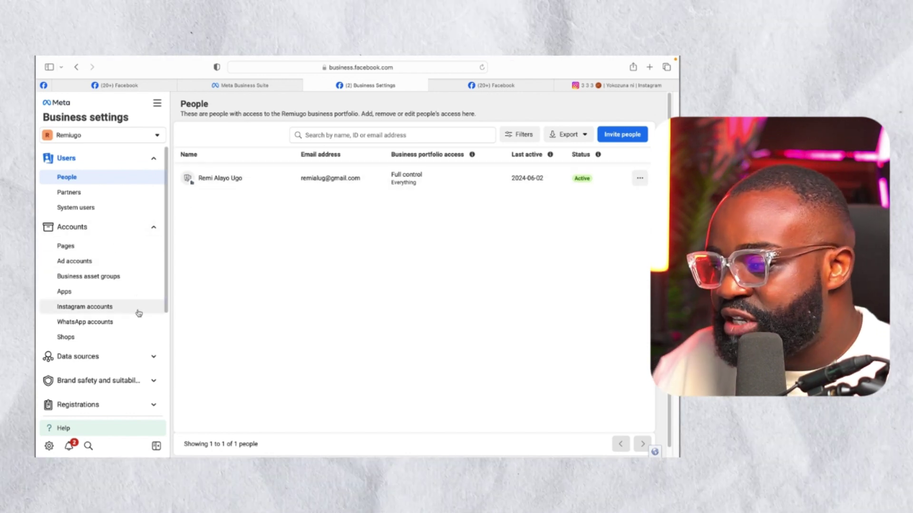
Step: Open the Business info page and copy Remiugo's Business Manager ID
{"action": "scroll", "coordinate": [121, 314], "scroll_direction": "down", "scroll_amount": 5}
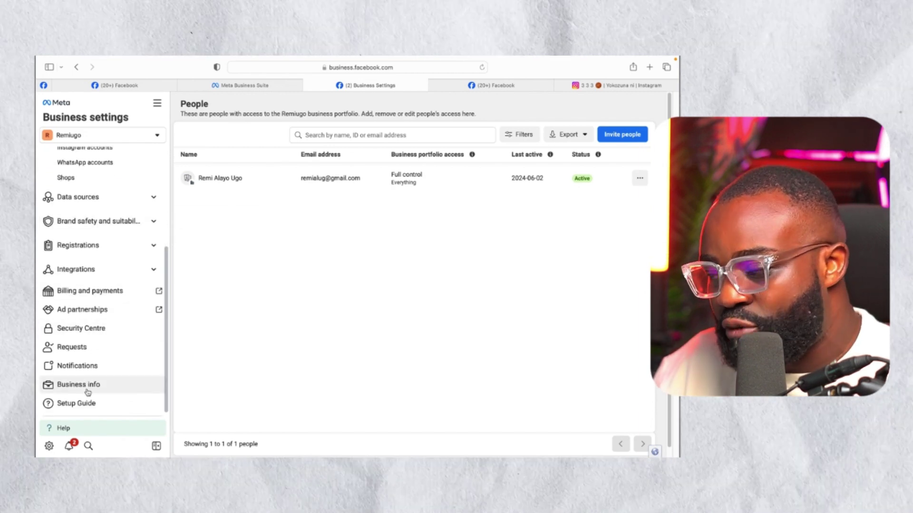
{"action": "left_click", "coordinate": [88, 390]}
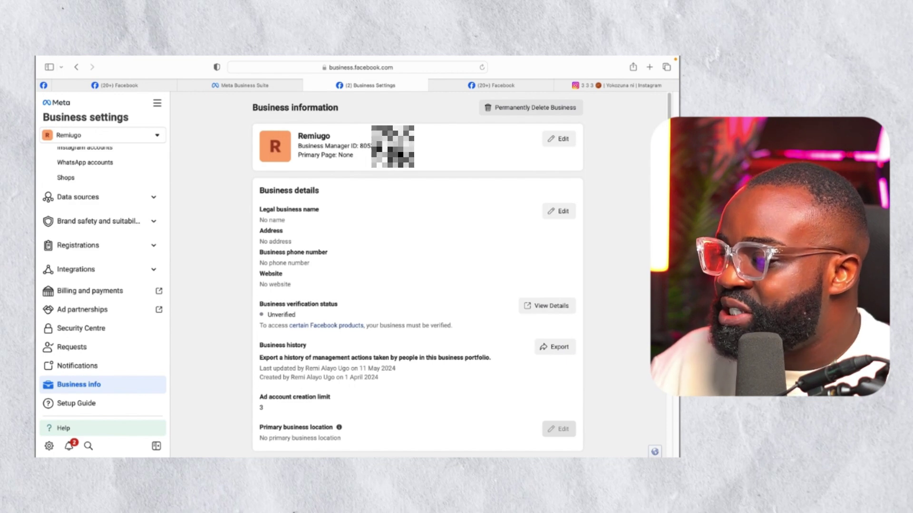
{"action": "double_click", "coordinate": [411, 146]}
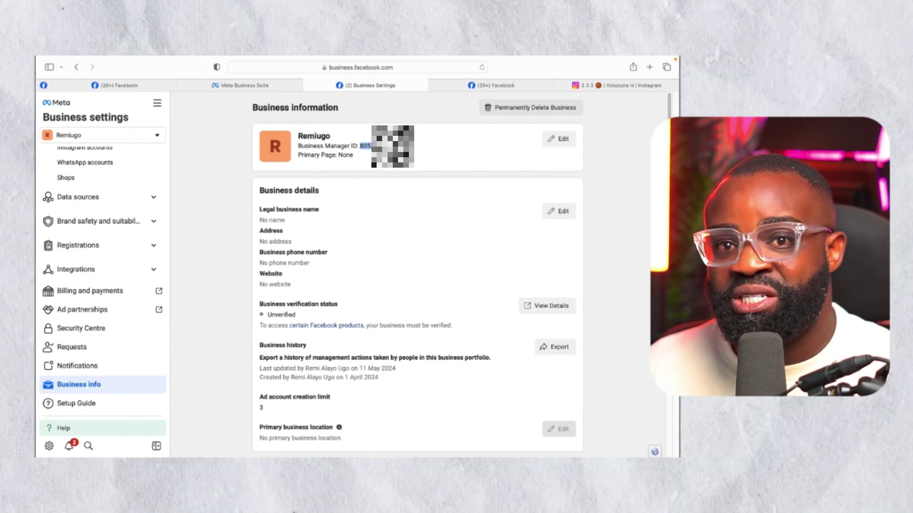
{"action": "left_click", "coordinate": [328, 148]}
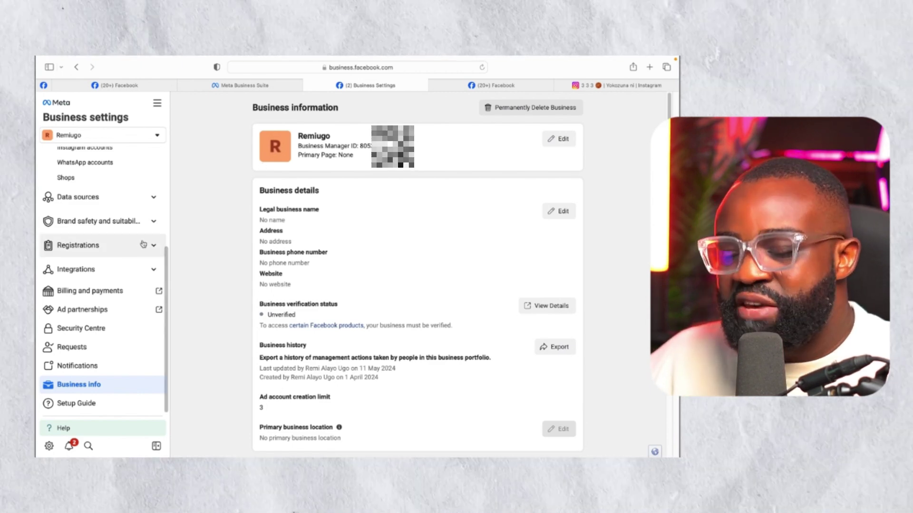
{"action": "scroll", "coordinate": [140, 245], "scroll_direction": "up", "scroll_amount": 2}
{"action": "scroll", "coordinate": [140, 251], "scroll_direction": "up", "scroll_amount": 3}
{"action": "scroll", "coordinate": [138, 255], "scroll_direction": "up", "scroll_amount": 2}
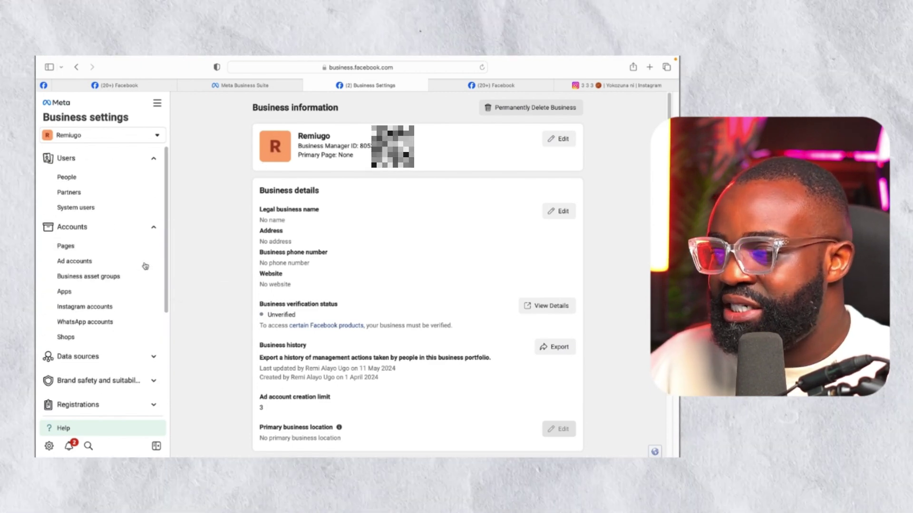
{"action": "mouse_move", "coordinate": [383, 455]}
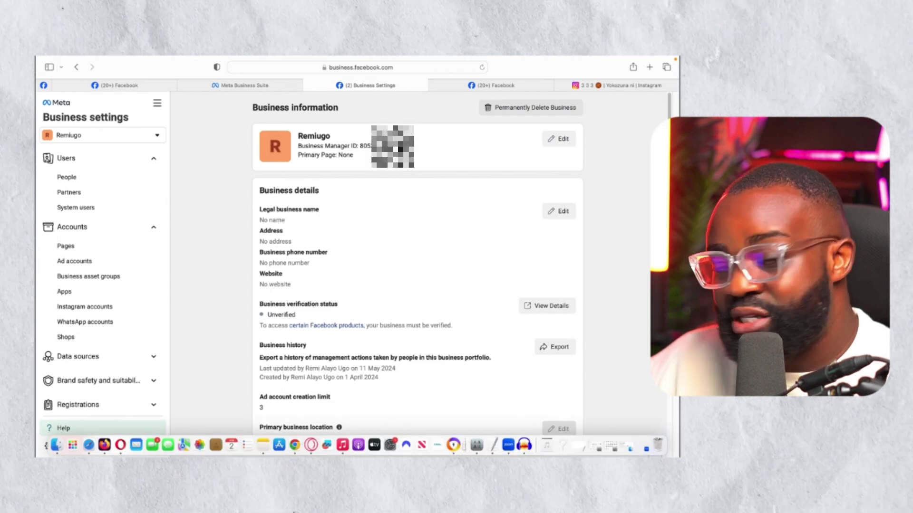
Step: Switch to Chrome and open the partner's Billing & payments area to find its business ID
{"action": "mouse_move", "coordinate": [419, 455]}
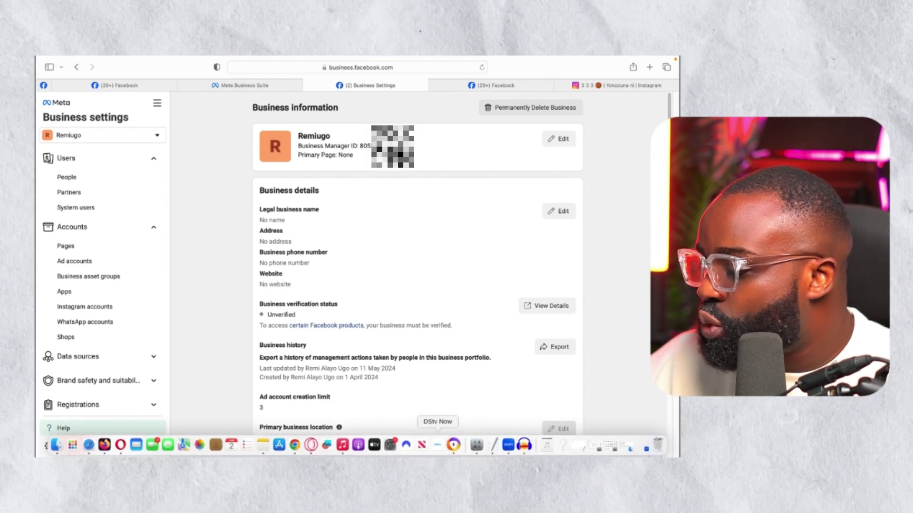
{"action": "left_click", "coordinate": [295, 455]}
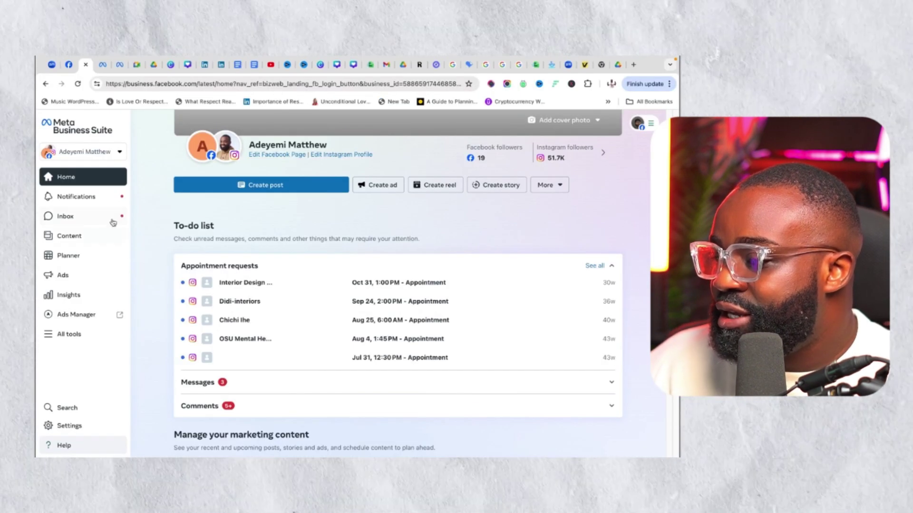
{"action": "left_click", "coordinate": [77, 335]}
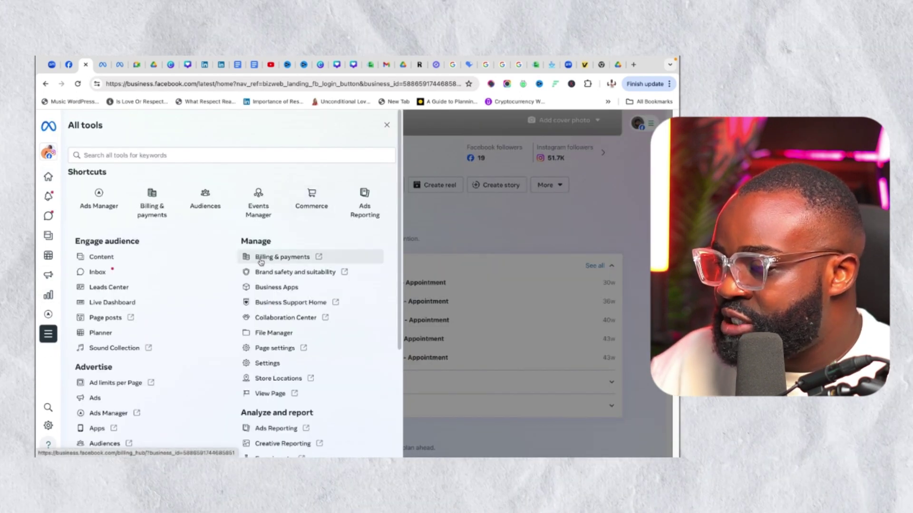
{"action": "left_click", "coordinate": [265, 257]}
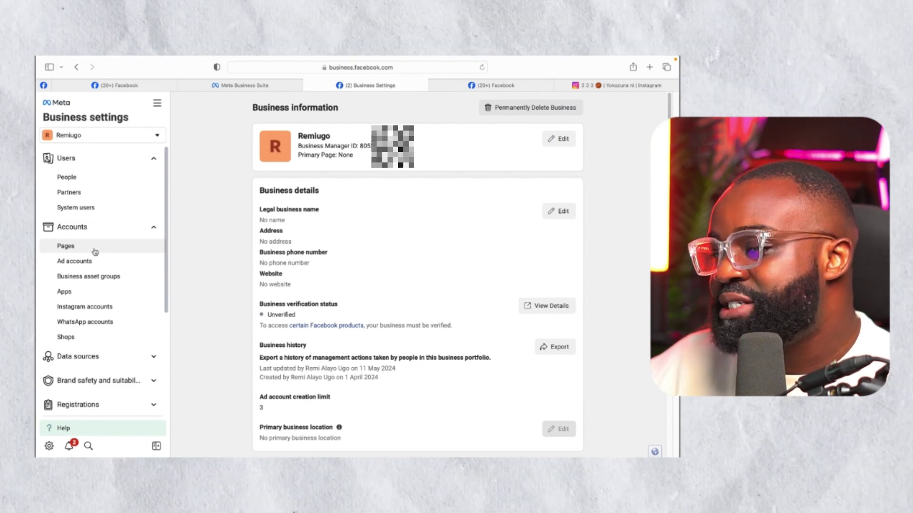
Step: Share the 333riller Page with the partner using its pasted business ID and full control (Everything)
{"action": "left_click", "coordinate": [97, 249]}
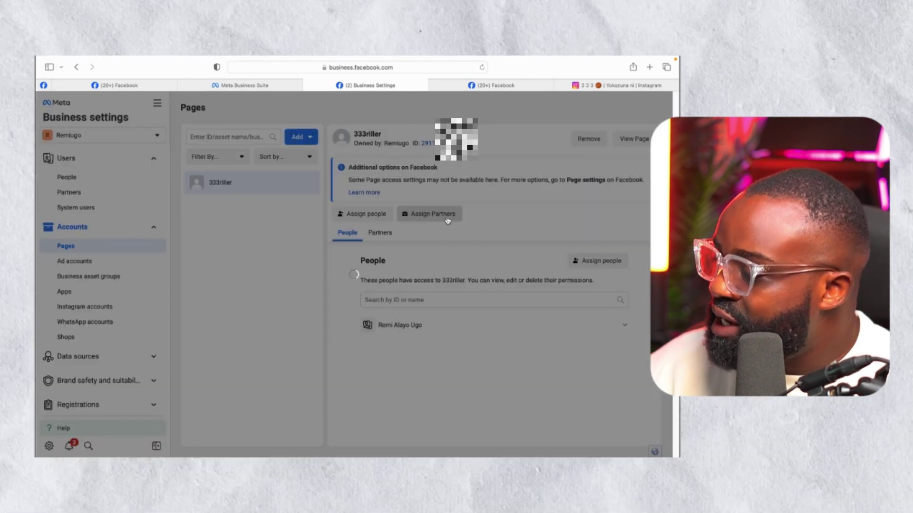
{"action": "left_click", "coordinate": [446, 221]}
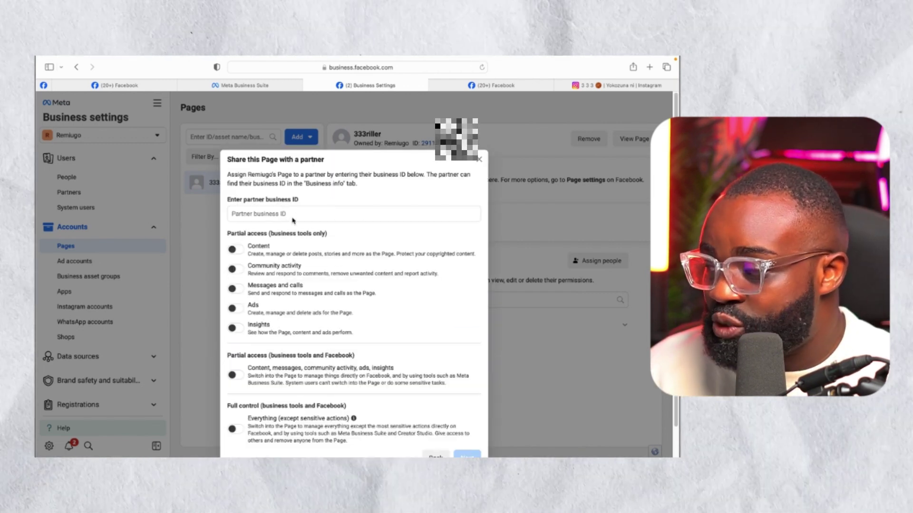
{"action": "key", "text": "super+v"}
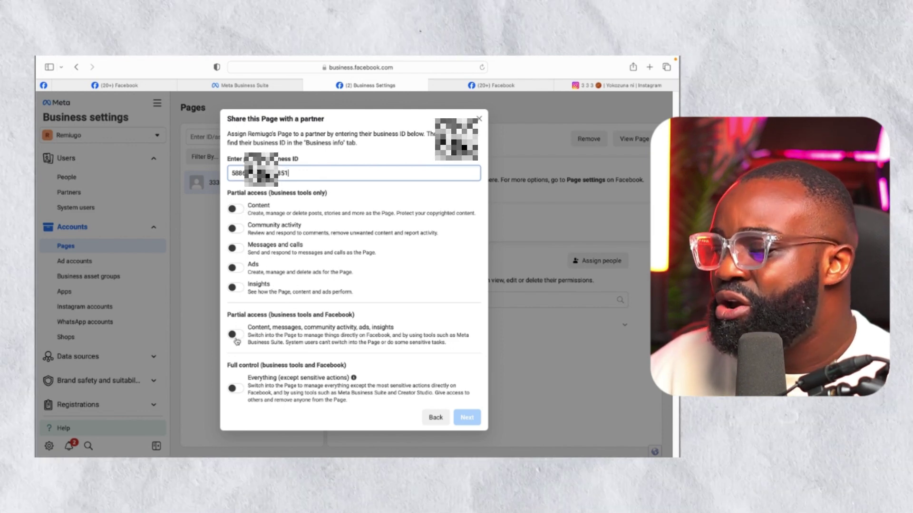
{"action": "left_click", "coordinate": [235, 388]}
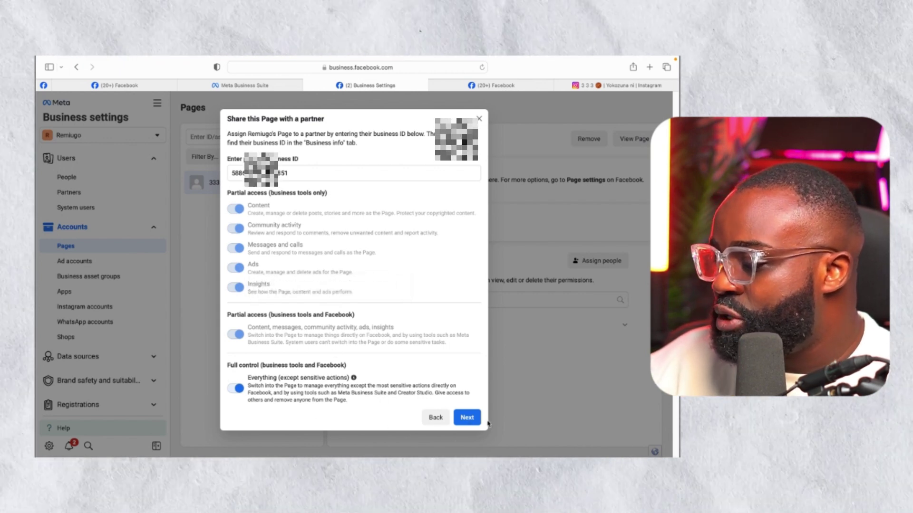
{"action": "left_click", "coordinate": [466, 418]}
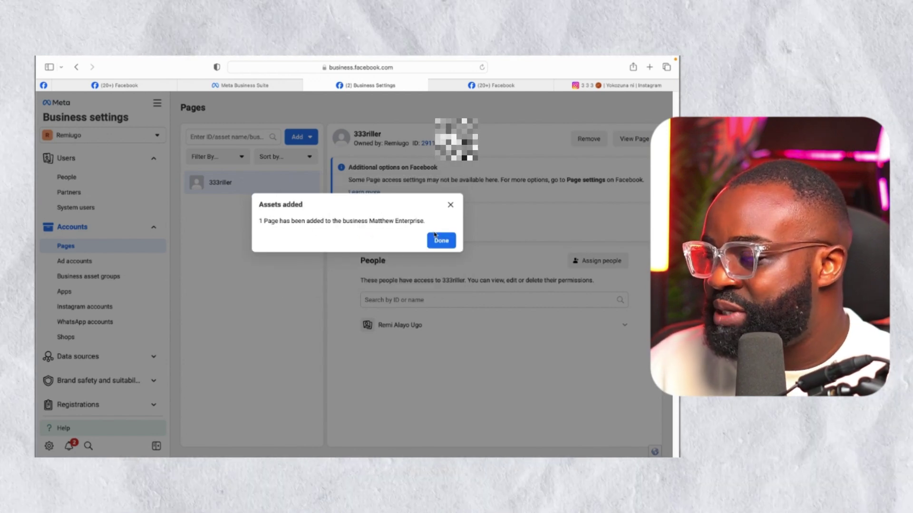
{"action": "left_click", "coordinate": [436, 238]}
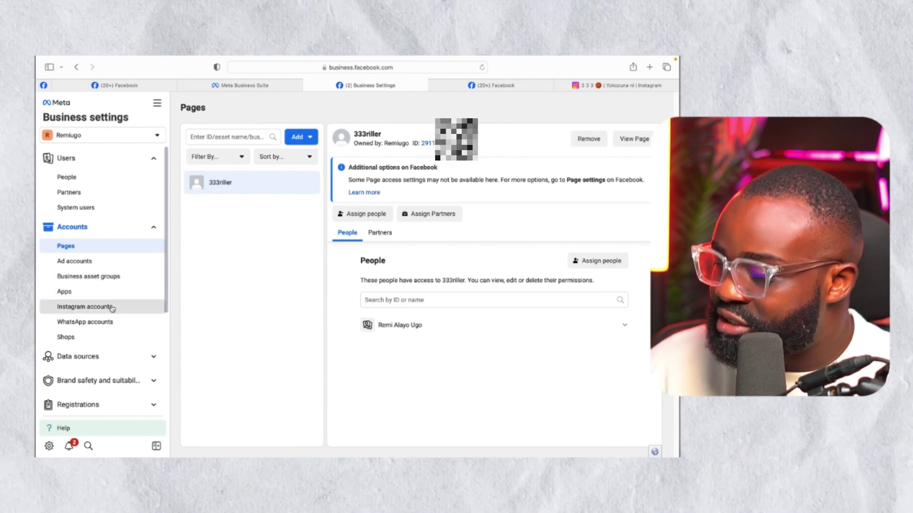
{"action": "left_click", "coordinate": [113, 306]}
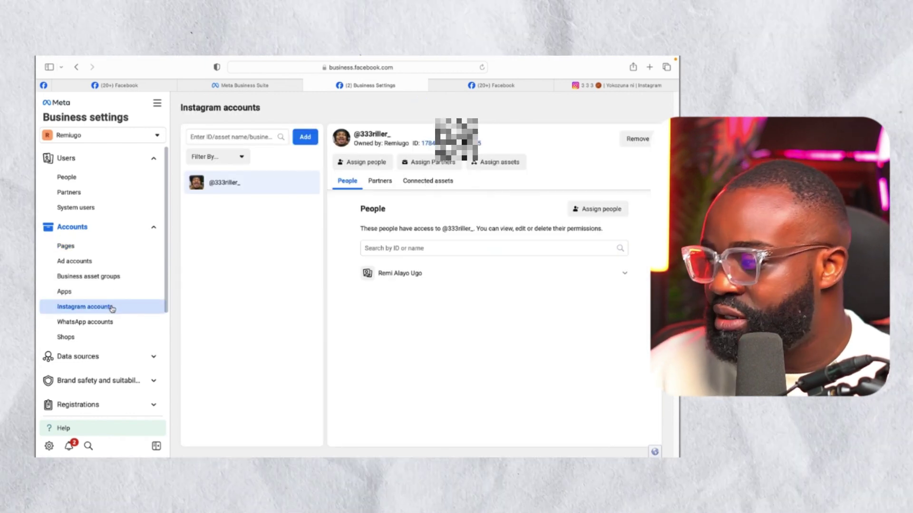
{"action": "left_click", "coordinate": [425, 167]}
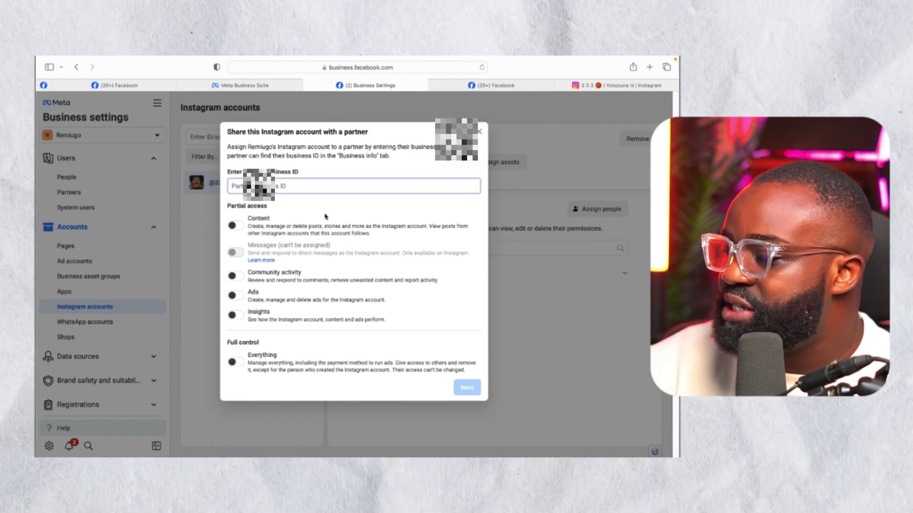
{"action": "key", "text": "super+v"}
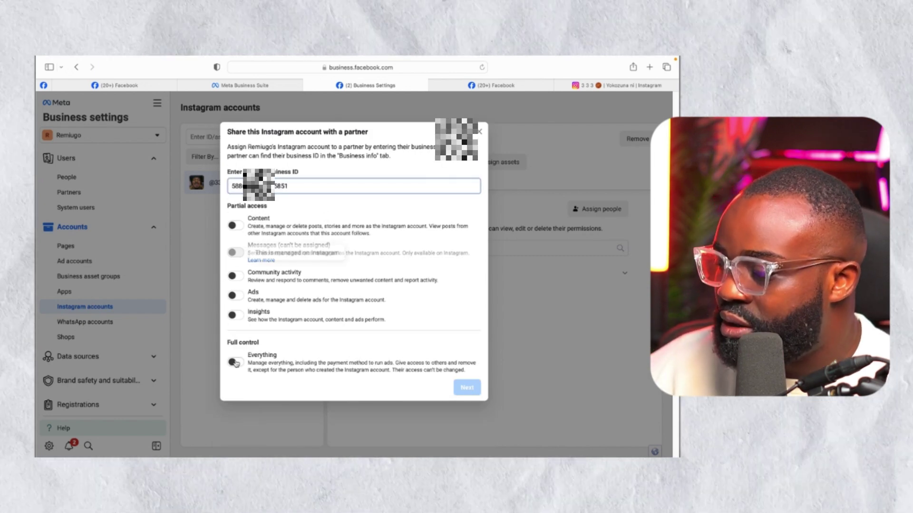
{"action": "left_click", "coordinate": [235, 362]}
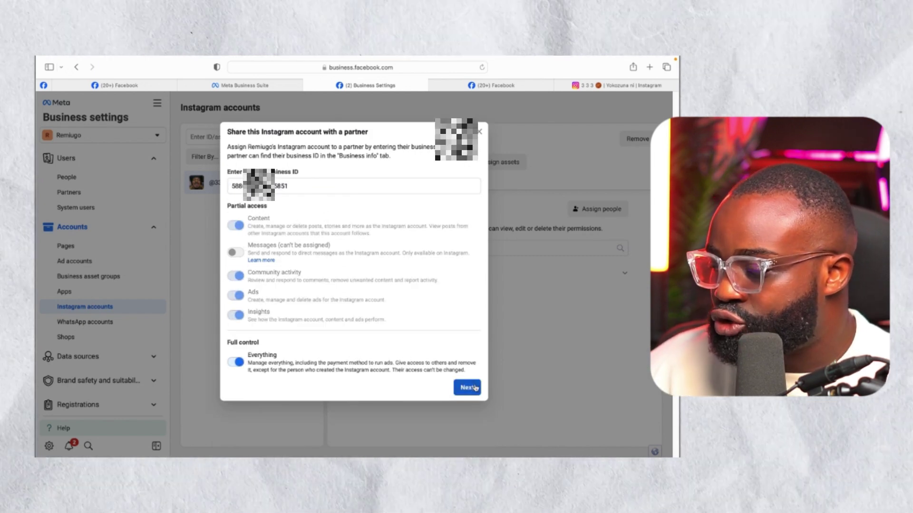
{"action": "left_click", "coordinate": [475, 388]}
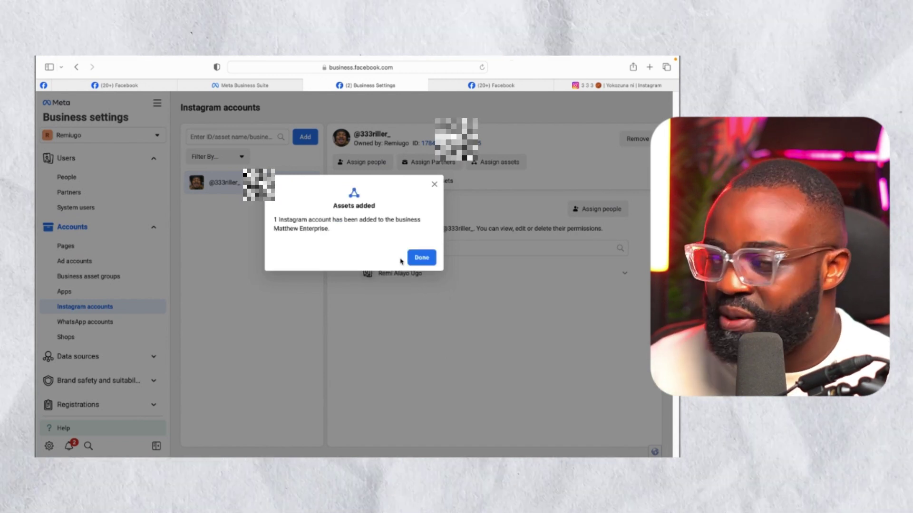
{"action": "left_click", "coordinate": [423, 258]}
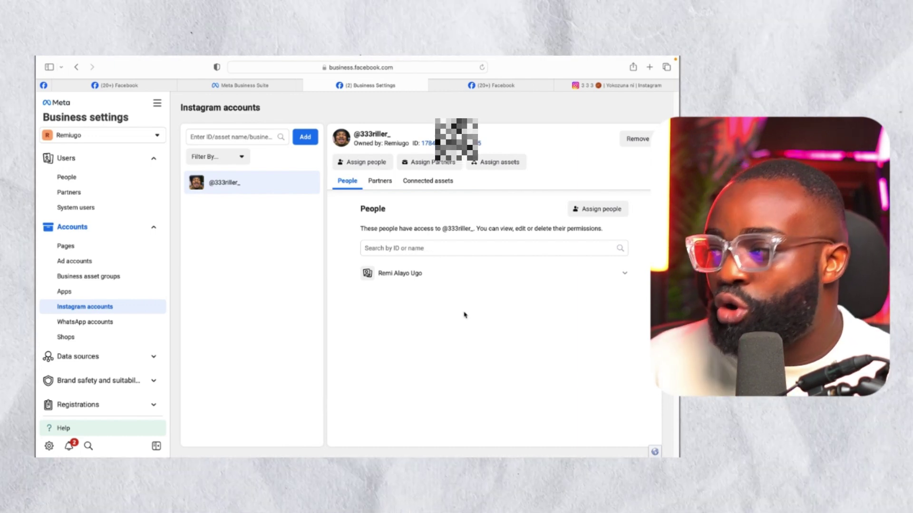
{"action": "mouse_move", "coordinate": [473, 454]}
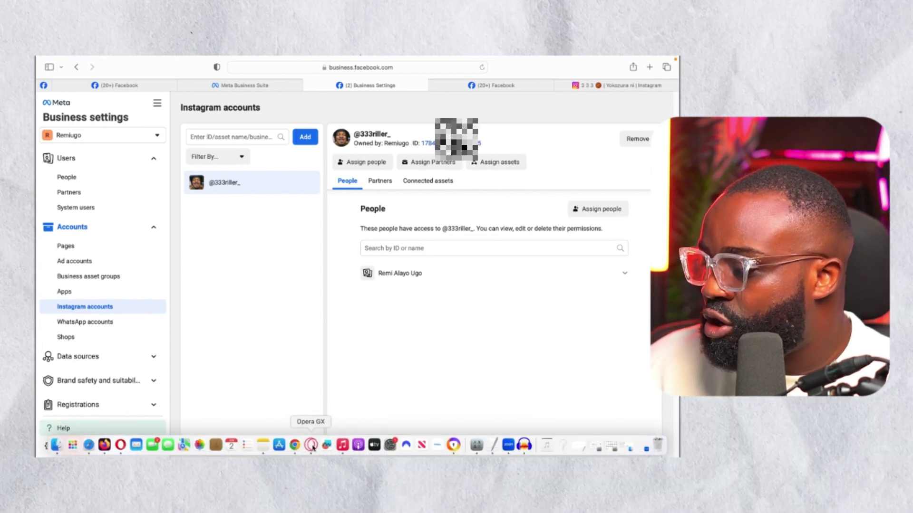
{"action": "left_click", "coordinate": [295, 445]}
{"action": "scroll", "coordinate": [58, 237], "scroll_direction": "up", "scroll_amount": 5}
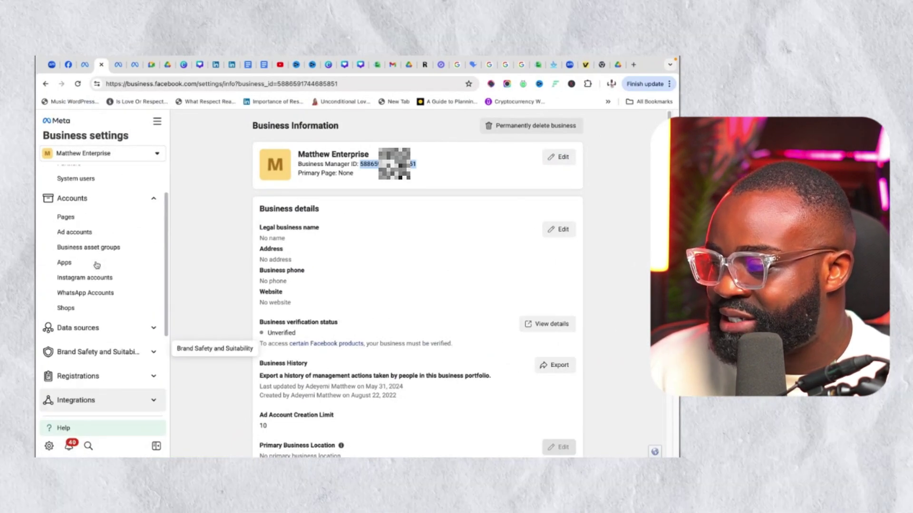
{"action": "left_click", "coordinate": [88, 326]}
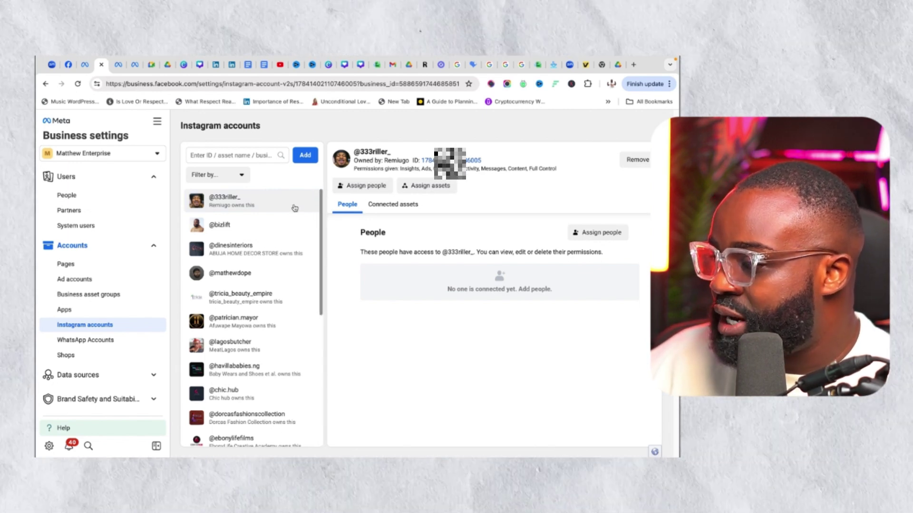
{"action": "left_click", "coordinate": [425, 185]}
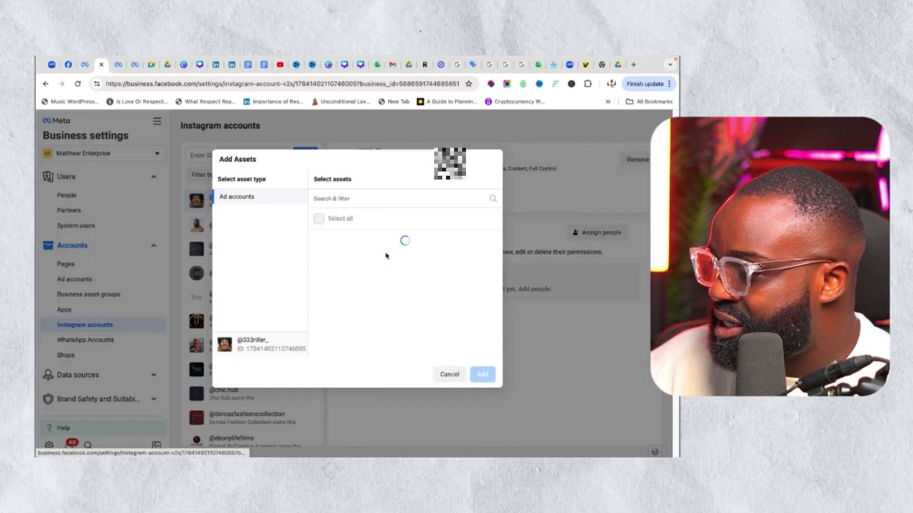
{"action": "scroll", "coordinate": [457, 294], "scroll_direction": "down", "scroll_amount": 3}
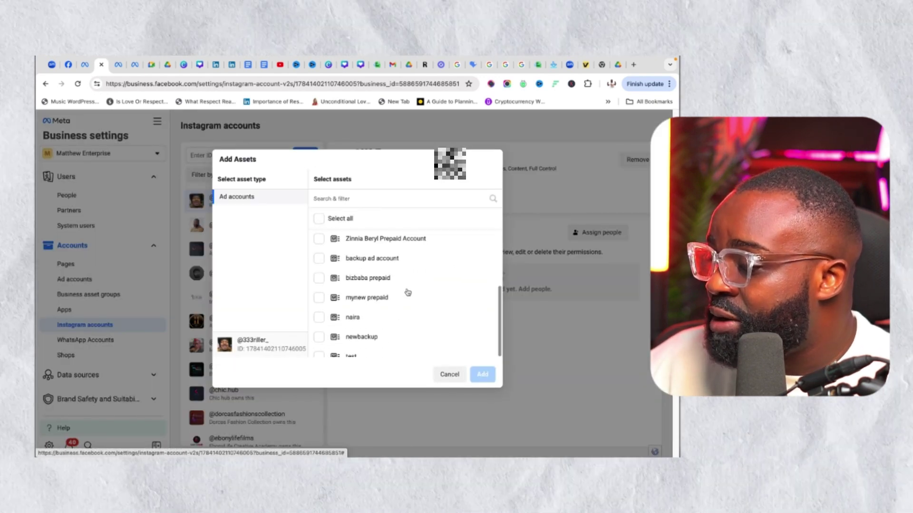
{"action": "left_click", "coordinate": [399, 279]}
{"action": "left_click", "coordinate": [481, 374]}
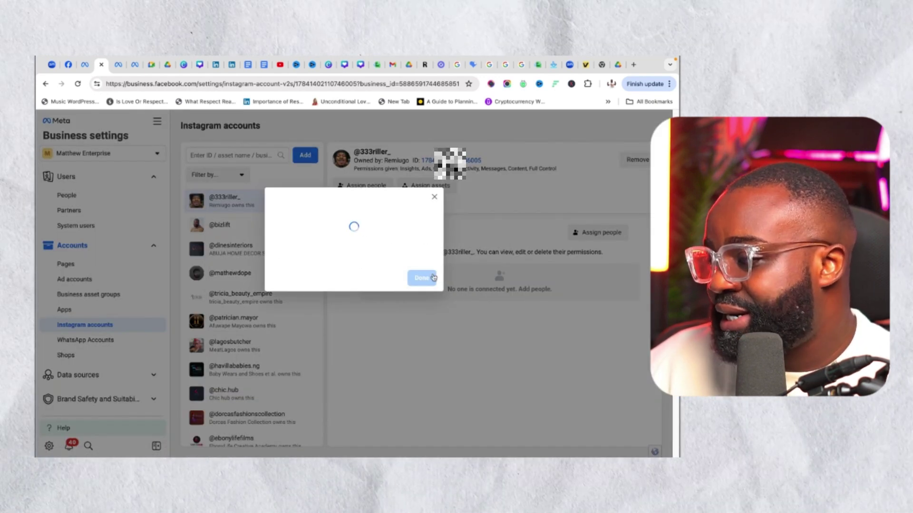
{"action": "left_click", "coordinate": [422, 266]}
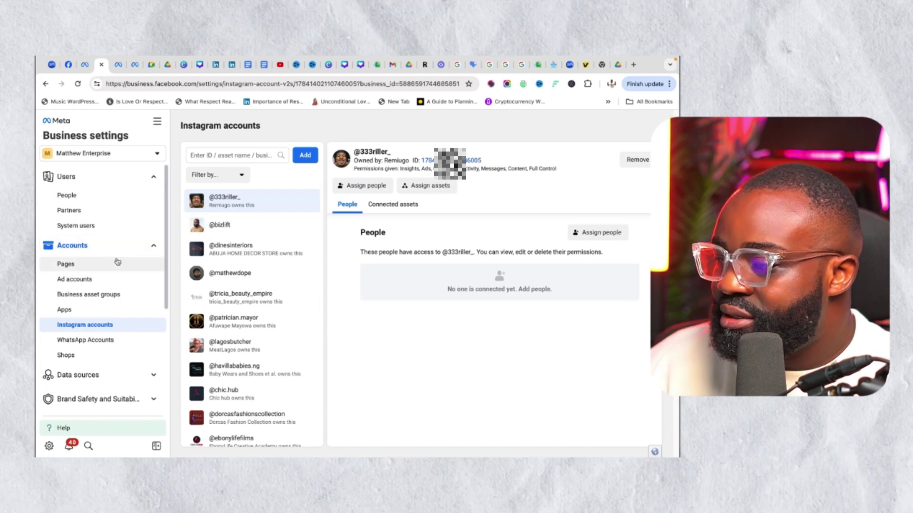
Step: Give the partner's only team member full control (Everything) of the 333riller Page
{"action": "left_click", "coordinate": [117, 262]}
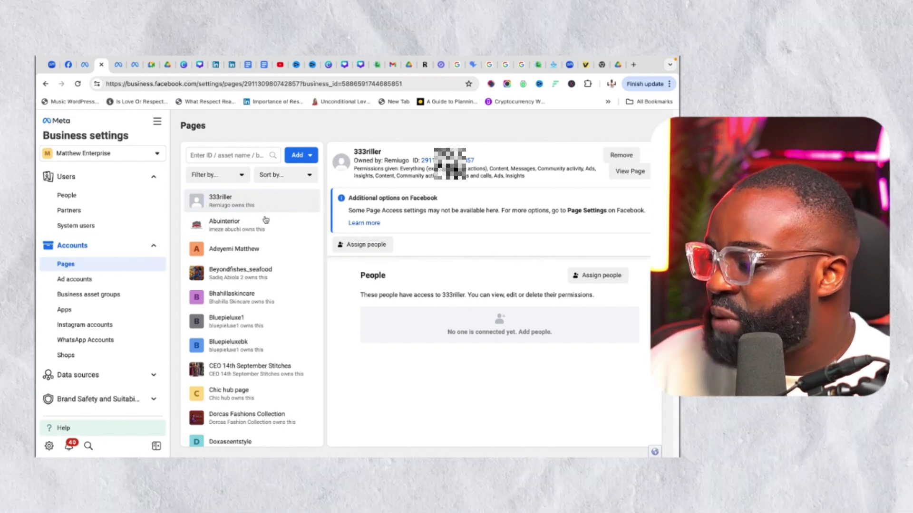
{"action": "left_click", "coordinate": [370, 251]}
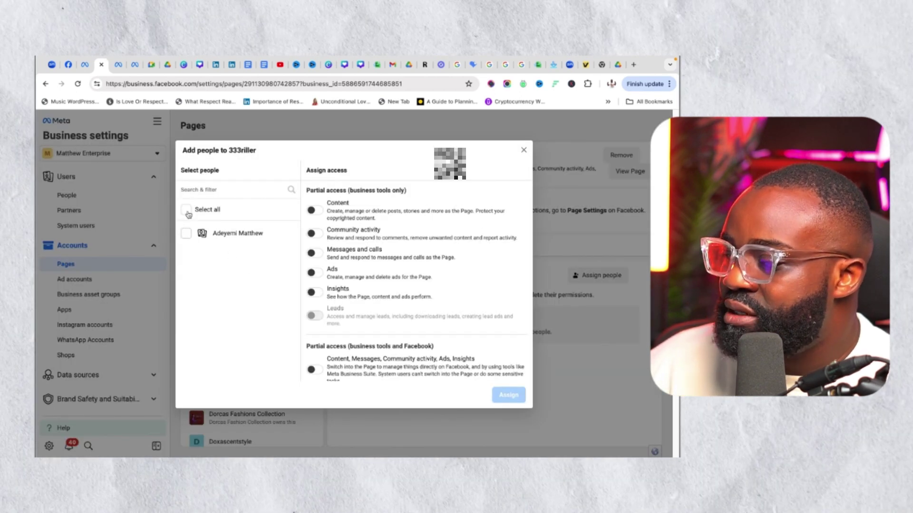
{"action": "left_click", "coordinate": [188, 214]}
{"action": "scroll", "coordinate": [332, 332], "scroll_direction": "down", "scroll_amount": 2}
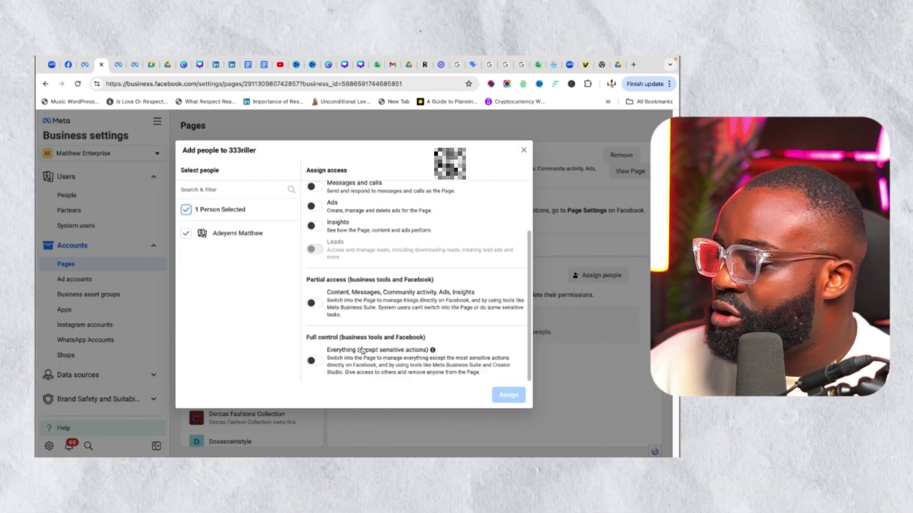
{"action": "left_click", "coordinate": [315, 361]}
{"action": "left_click", "coordinate": [509, 395]}
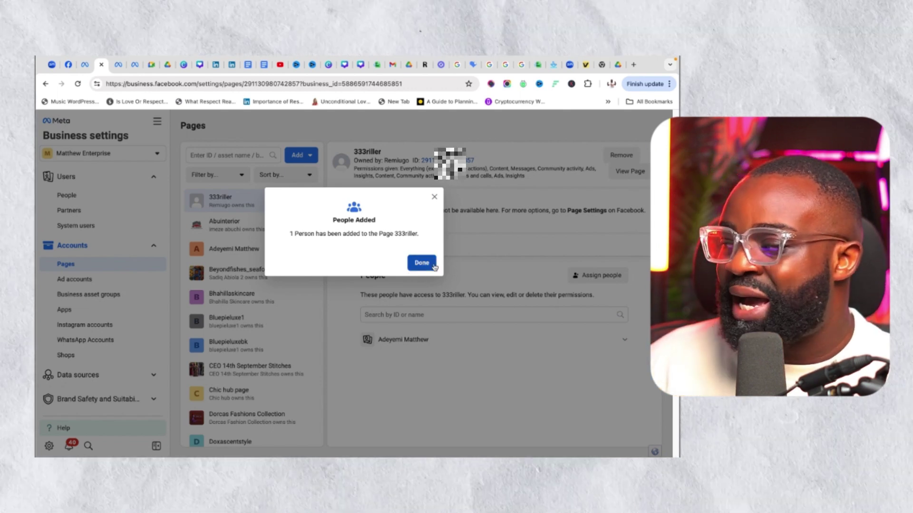
{"action": "left_click", "coordinate": [422, 263]}
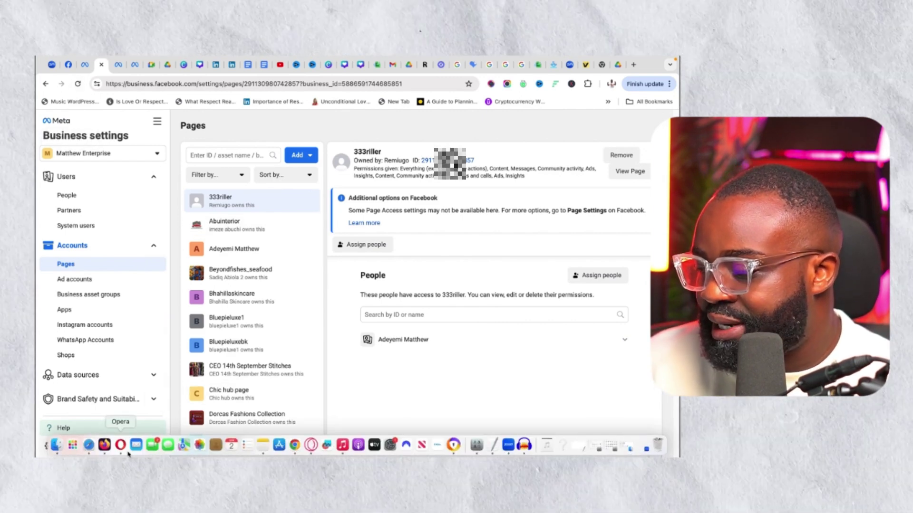
Step: Switch back to Safari and show Remiugo's Ad accounts, including New Ads Account
{"action": "left_click", "coordinate": [94, 447]}
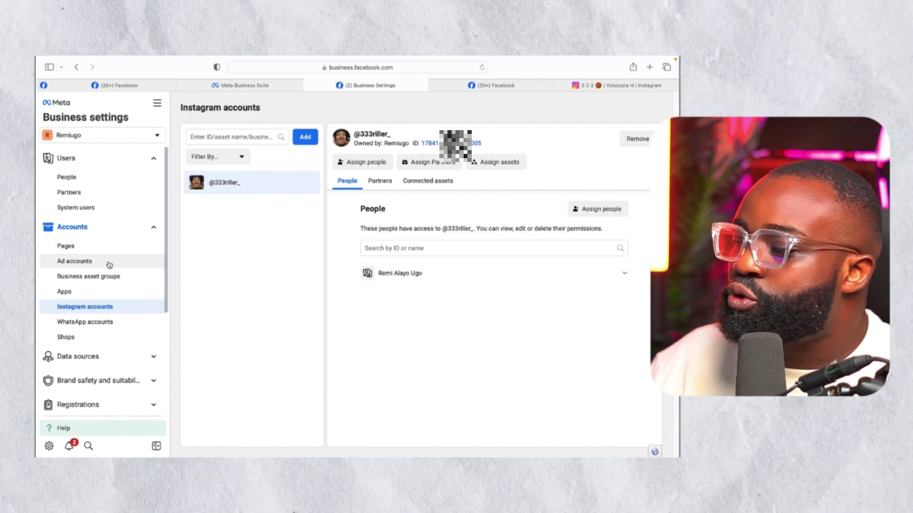
{"action": "left_click", "coordinate": [110, 264]}
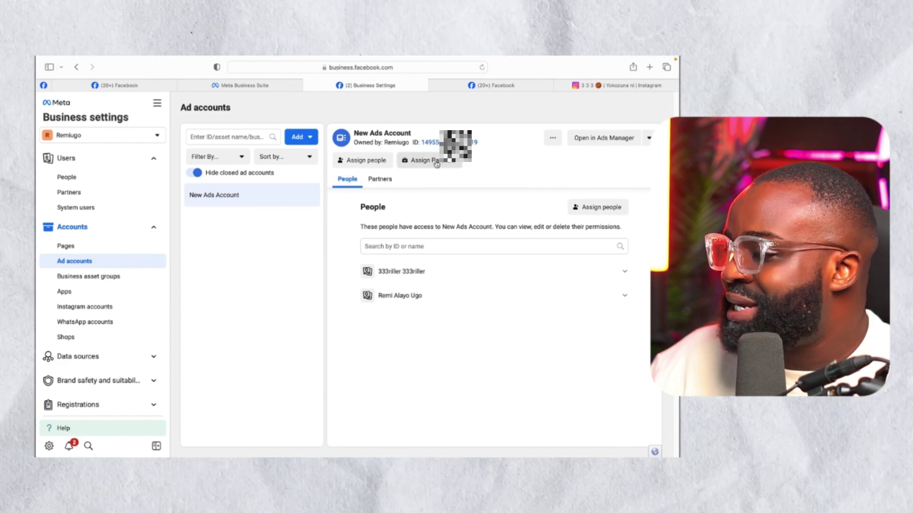
Step: Share New Ads Account with the partner's pasted business ID, granting full control to manage ad accounts
{"action": "left_click", "coordinate": [426, 160]}
{"action": "left_click", "coordinate": [336, 213]}
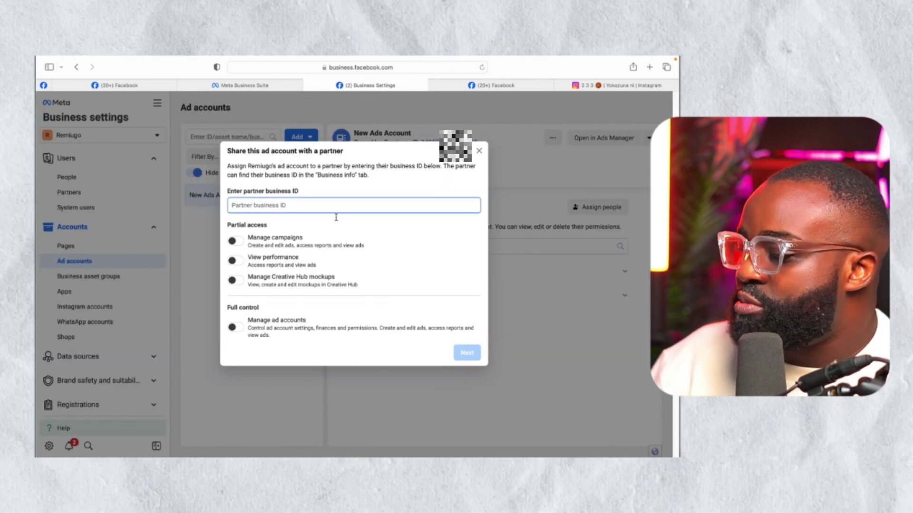
{"action": "key", "text": "super+v"}
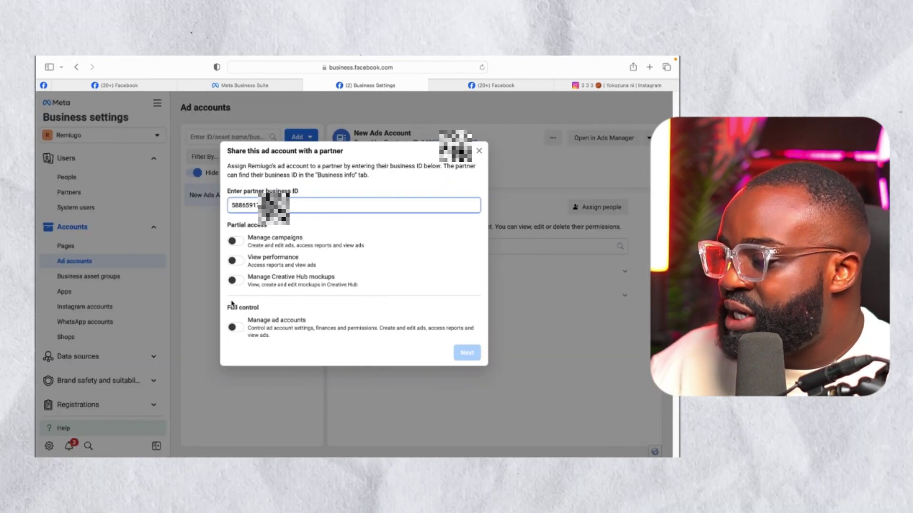
{"action": "left_click", "coordinate": [233, 328]}
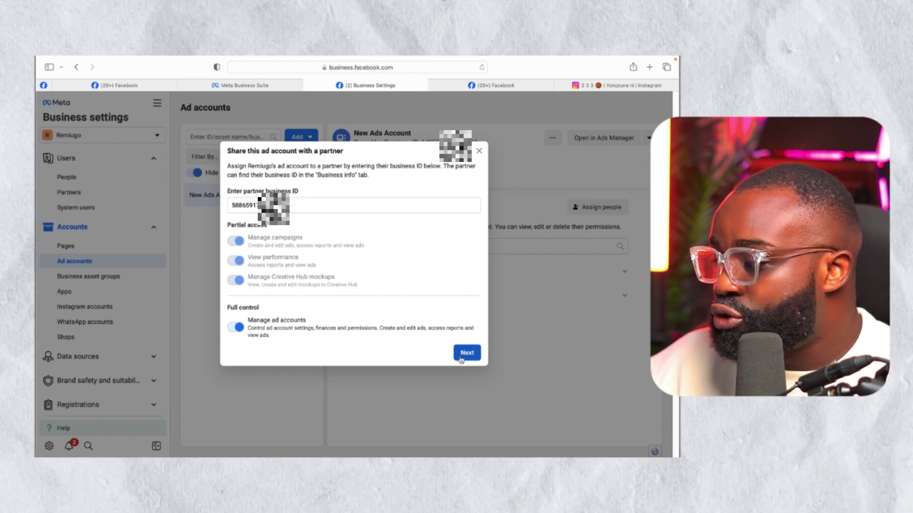
{"action": "left_click", "coordinate": [465, 353]}
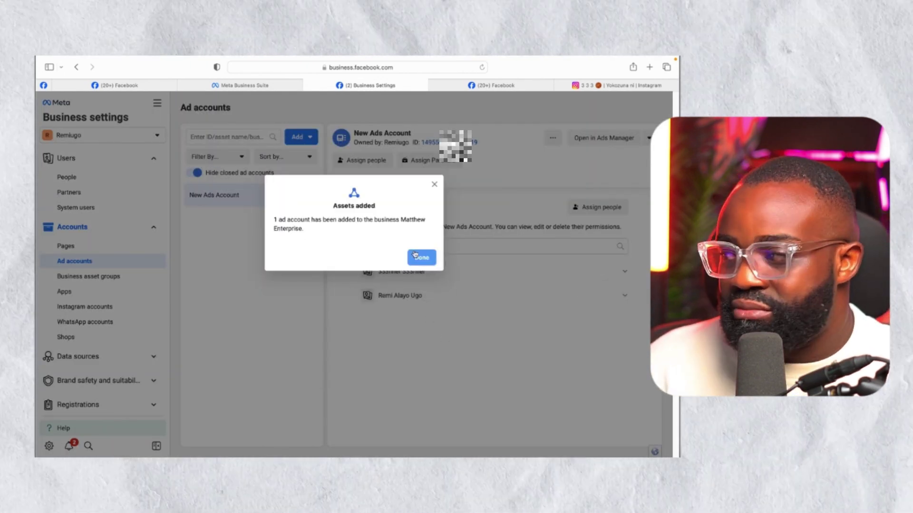
{"action": "left_click", "coordinate": [422, 258]}
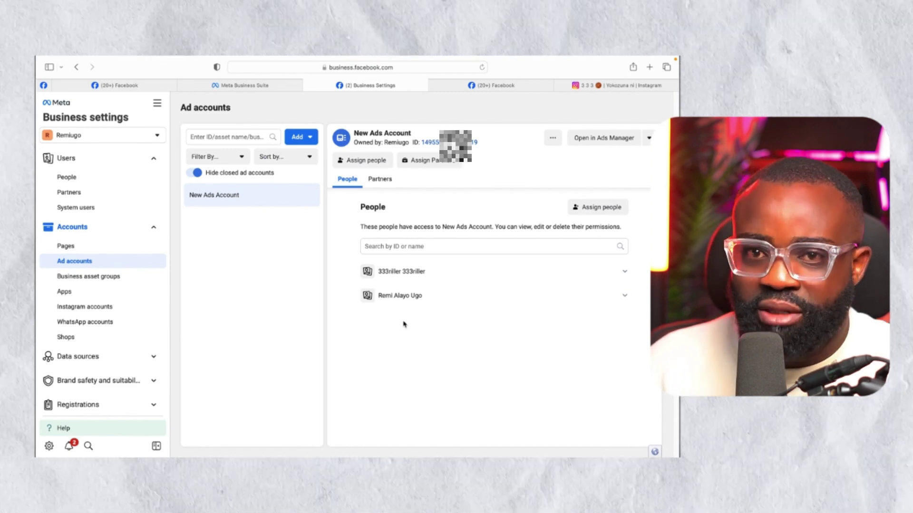
Step: In the partner business's window, open New Ads Account from its ad accounts list
{"action": "mouse_move", "coordinate": [437, 450]}
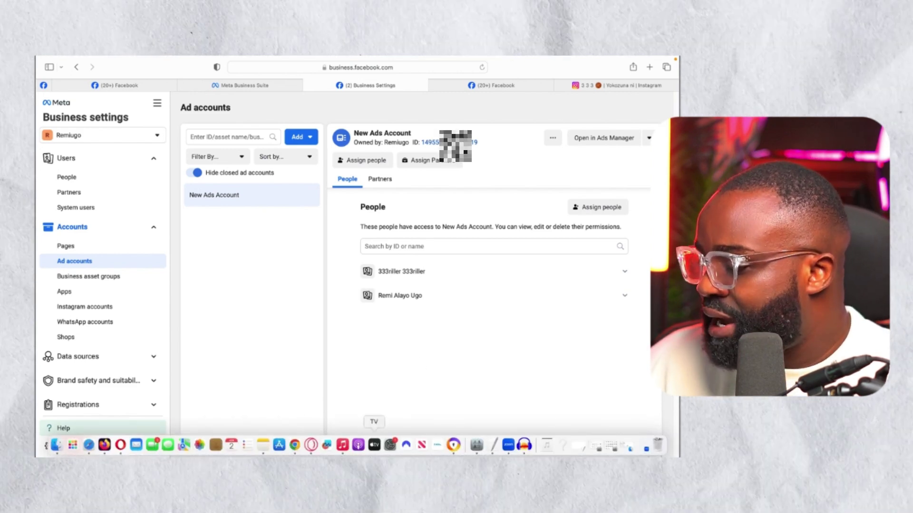
{"action": "left_click", "coordinate": [295, 445]}
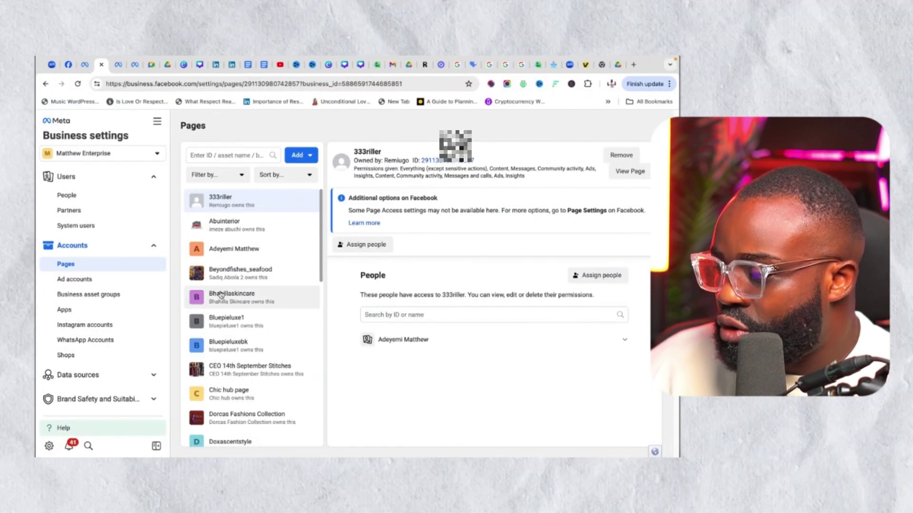
{"action": "left_click", "coordinate": [90, 282]}
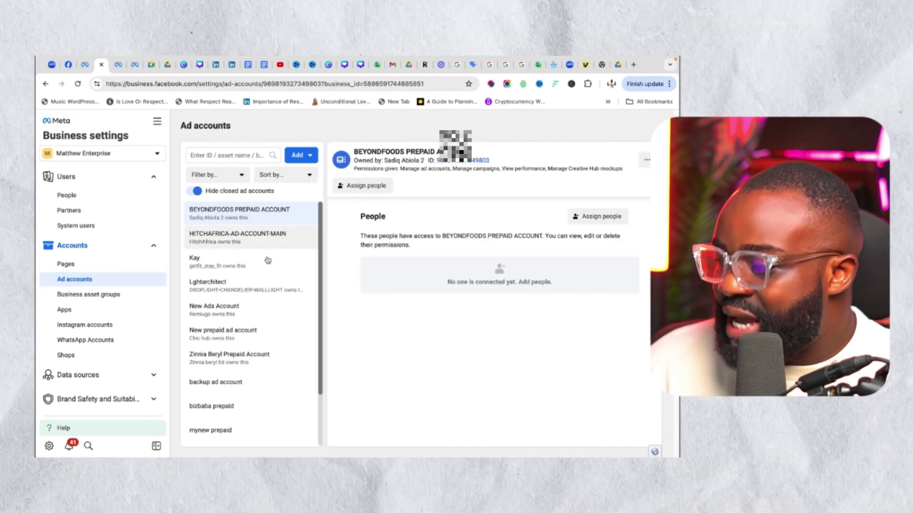
{"action": "scroll", "coordinate": [269, 288], "scroll_direction": "down", "scroll_amount": 3}
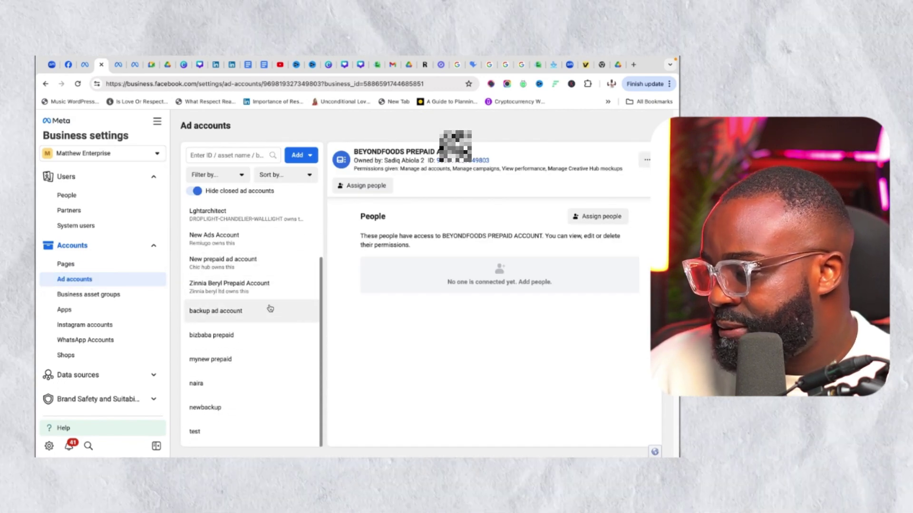
{"action": "scroll", "coordinate": [247, 305], "scroll_direction": "up", "scroll_amount": 1}
{"action": "left_click", "coordinate": [213, 260]}
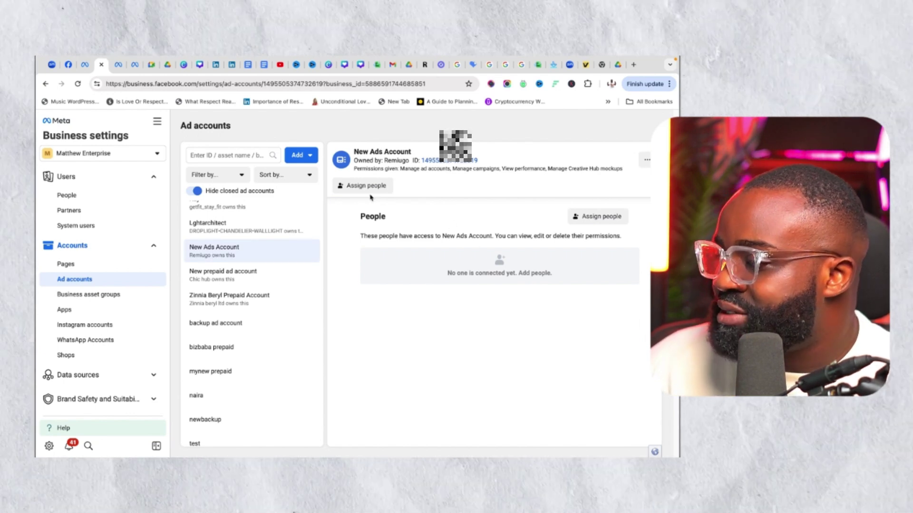
Step: Assign the team member to New Ads Account with full control to manage ad accounts
{"action": "left_click", "coordinate": [371, 190]}
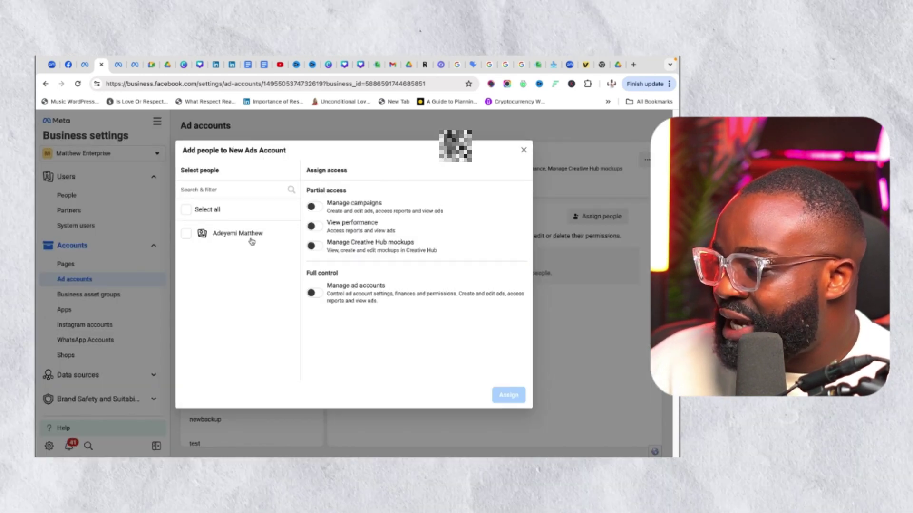
{"action": "left_click", "coordinate": [313, 293]}
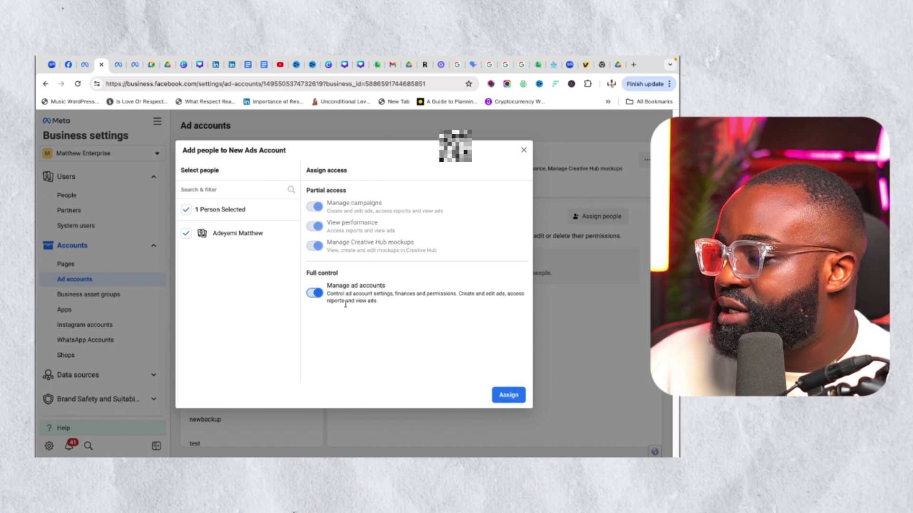
{"action": "left_click", "coordinate": [508, 395]}
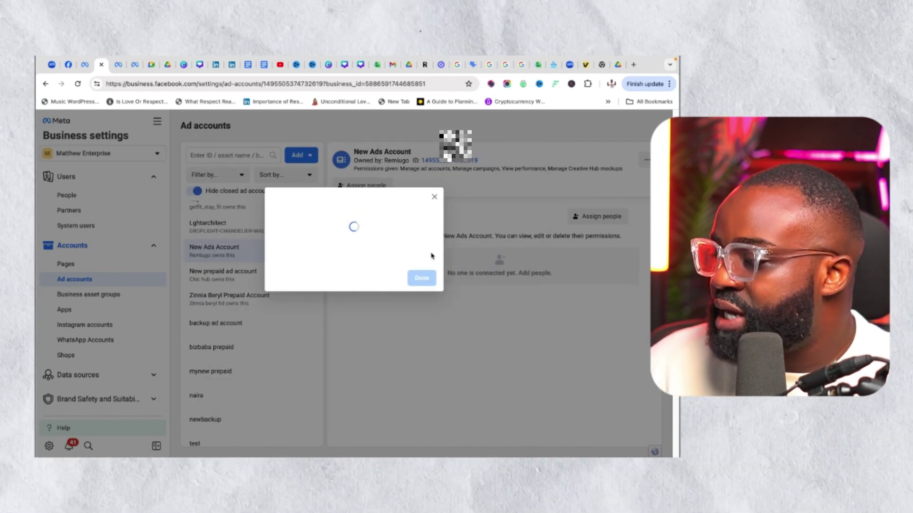
{"action": "left_click", "coordinate": [434, 197]}
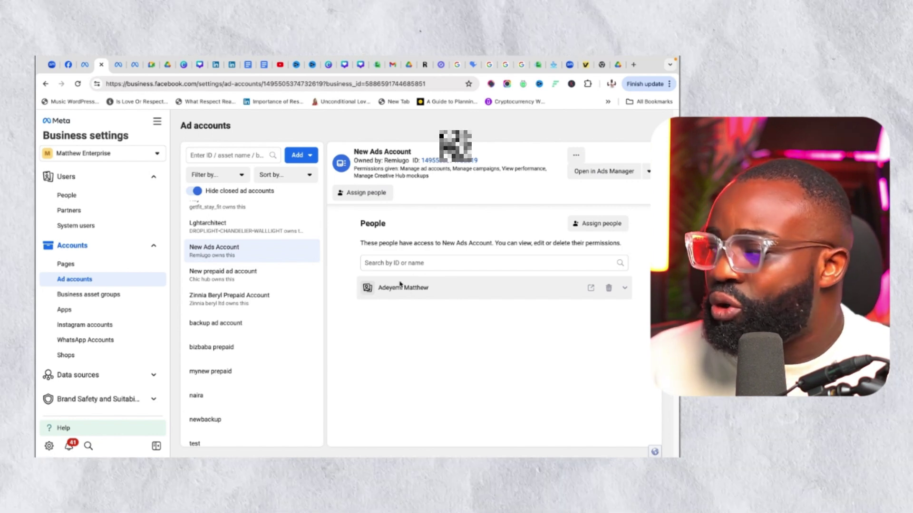
{"action": "mouse_move", "coordinate": [223, 449]}
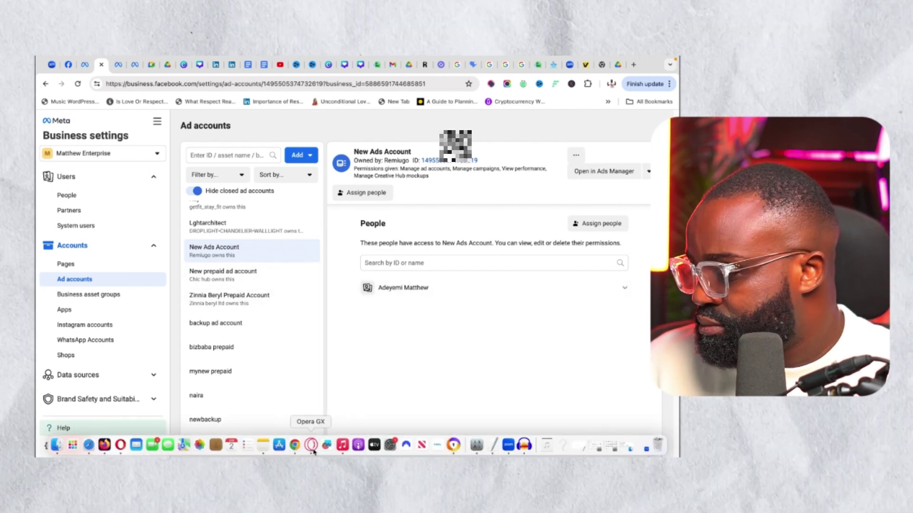
Step: In Remiugo's settings, delete the partner business from the 333riller Page's Partners list
{"action": "left_click", "coordinate": [88, 446]}
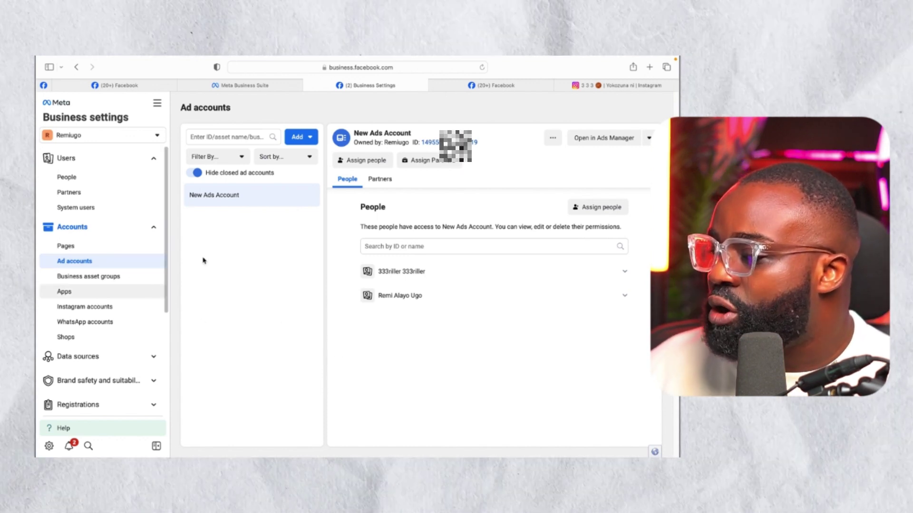
{"action": "left_click", "coordinate": [88, 247]}
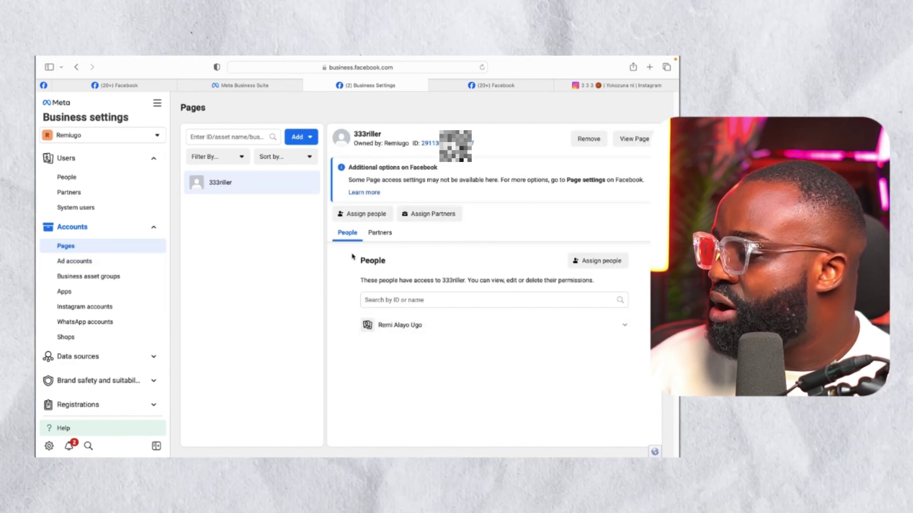
{"action": "left_click", "coordinate": [381, 233]}
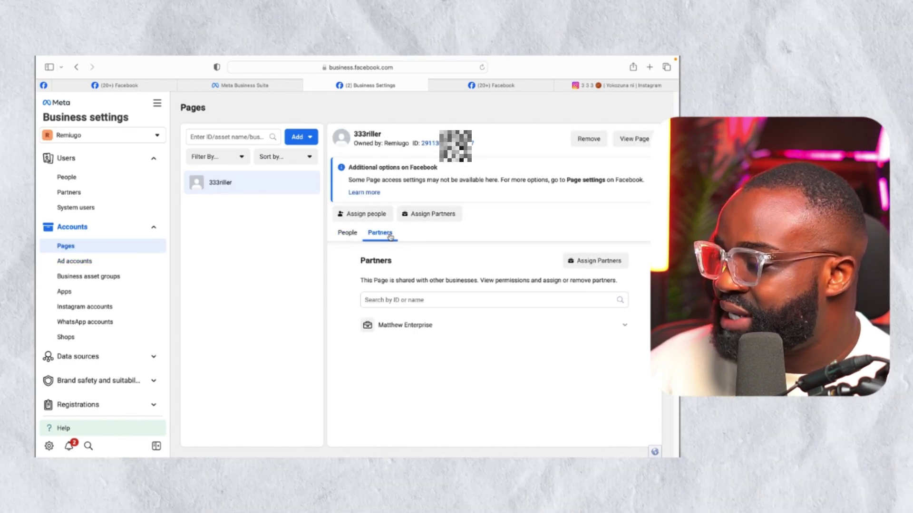
{"action": "left_click", "coordinate": [347, 233]}
{"action": "left_click", "coordinate": [380, 233]}
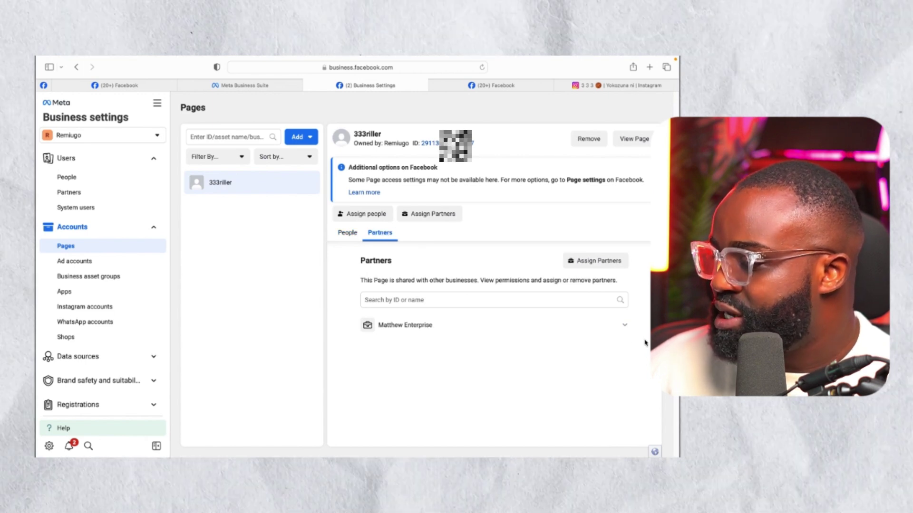
{"action": "left_click", "coordinate": [624, 326]}
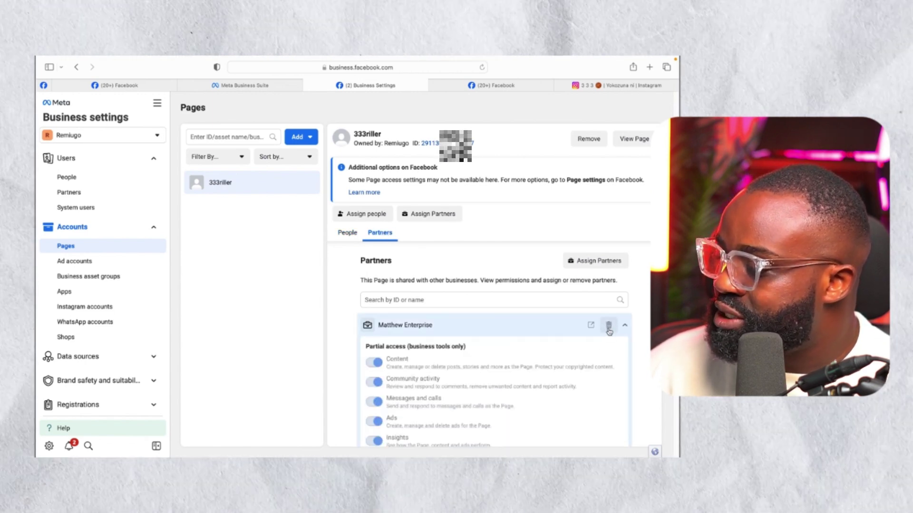
{"action": "left_click", "coordinate": [608, 328]}
{"action": "left_click", "coordinate": [564, 327]}
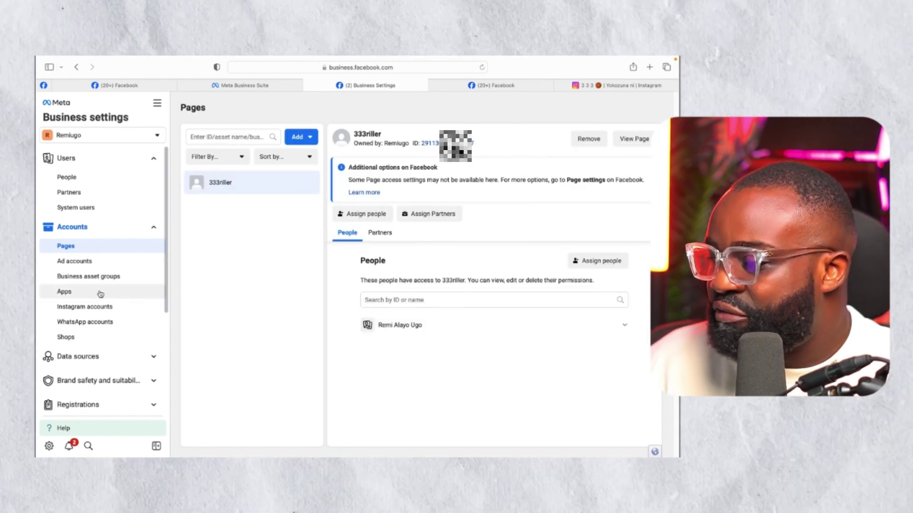
{"action": "left_click", "coordinate": [95, 307]}
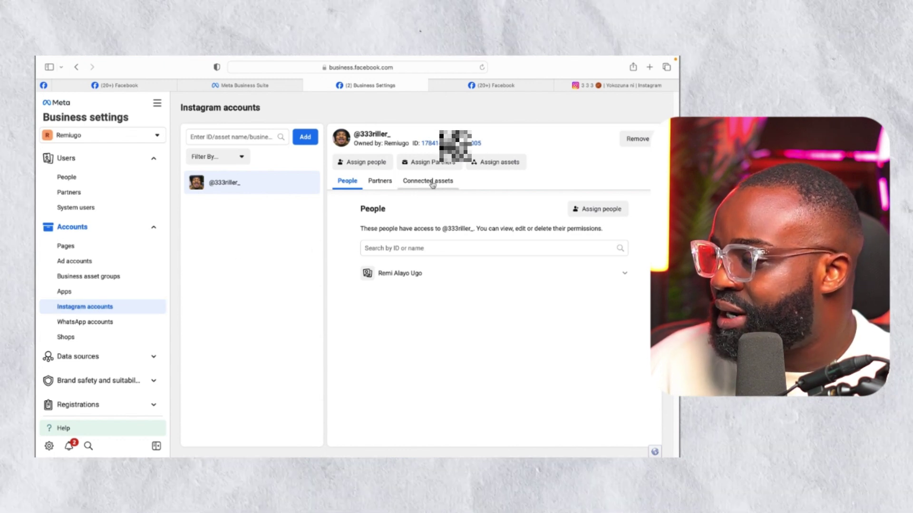
{"action": "left_click", "coordinate": [380, 180]}
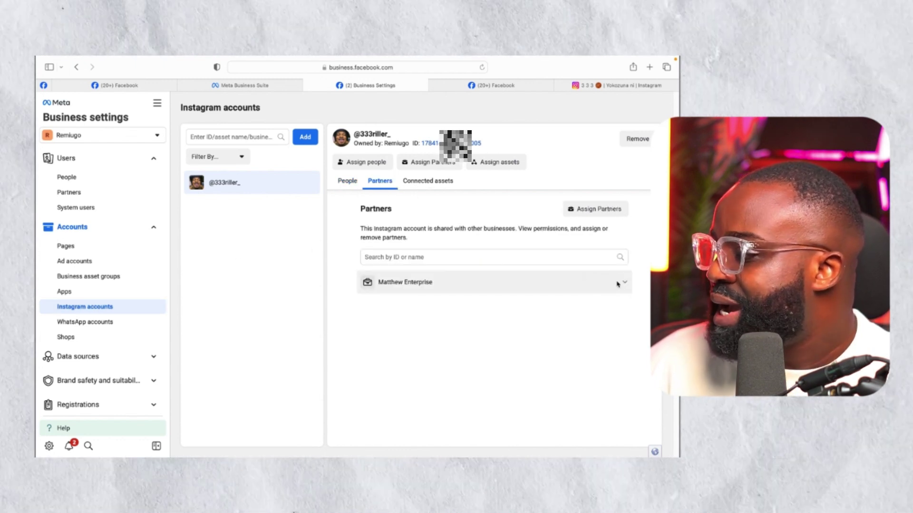
{"action": "left_click", "coordinate": [612, 283]}
{"action": "left_click", "coordinate": [573, 283]}
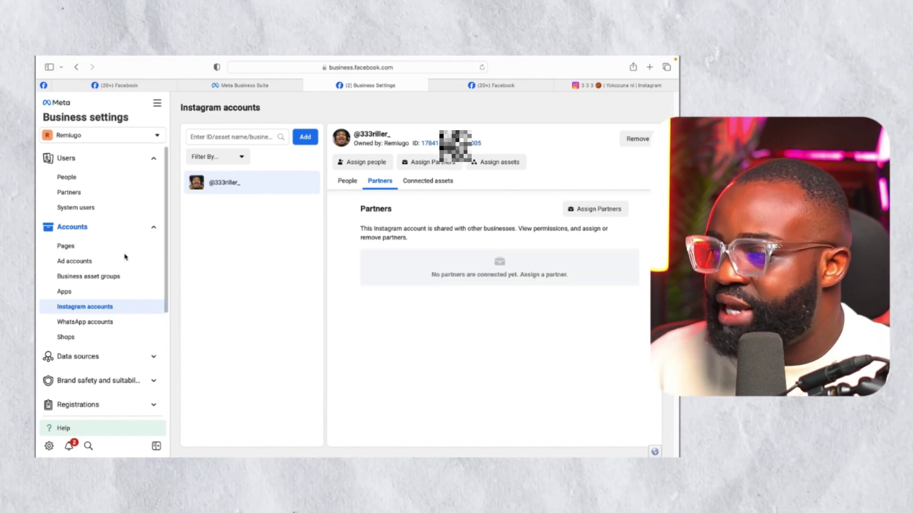
Step: Remove the partner business from New Ads Account's Partners list
{"action": "left_click", "coordinate": [122, 261]}
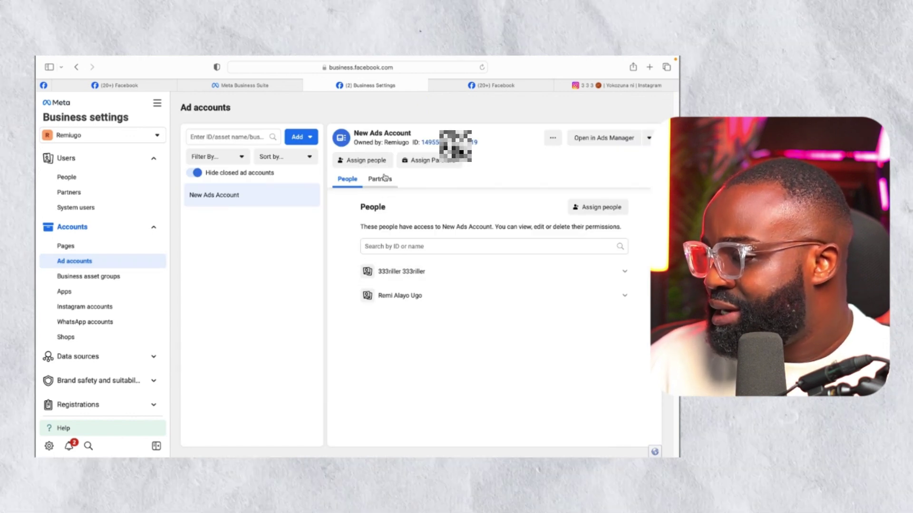
{"action": "left_click", "coordinate": [384, 180]}
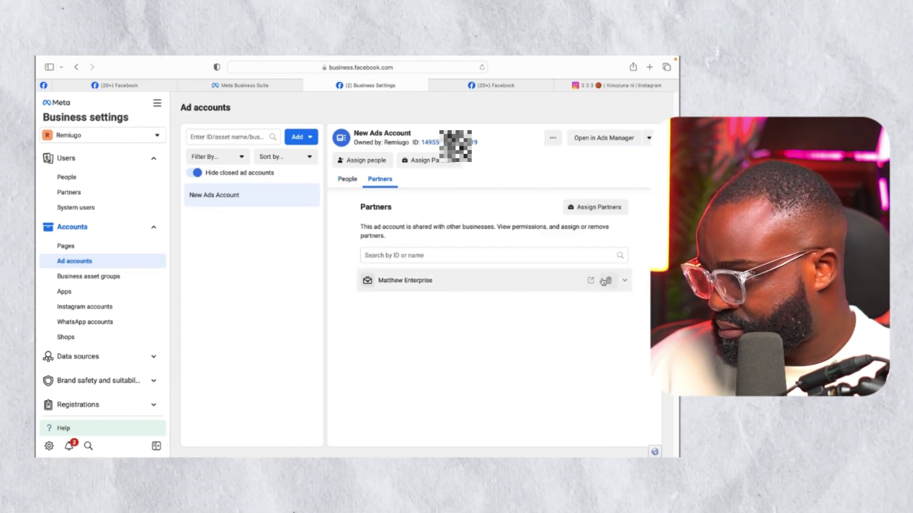
{"action": "left_click", "coordinate": [602, 280]}
{"action": "left_click", "coordinate": [573, 280]}
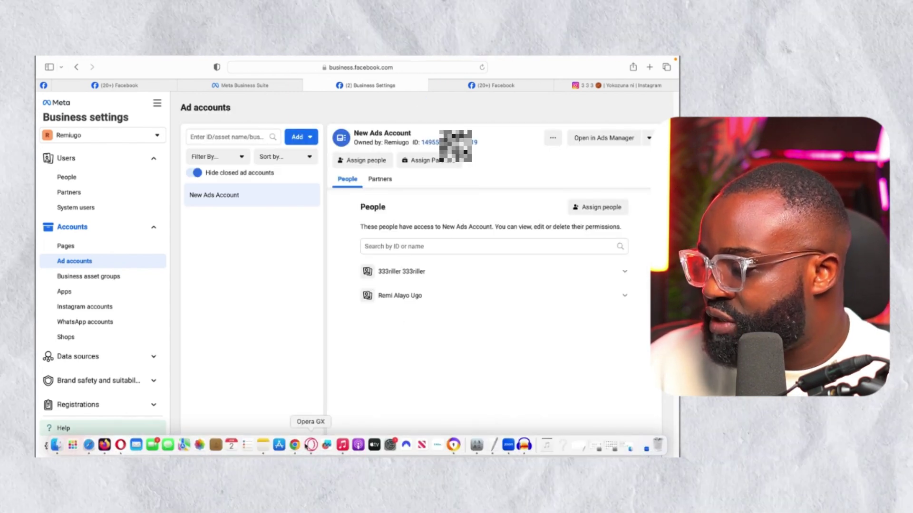
Step: In the partner business's window, reload its Pages list to confirm 333riller is gone
{"action": "left_click", "coordinate": [294, 445]}
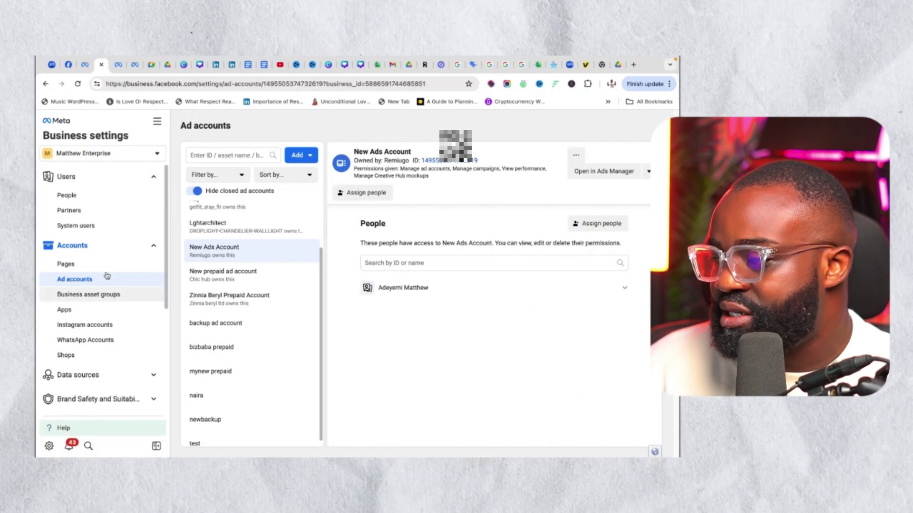
{"action": "left_click", "coordinate": [83, 265]}
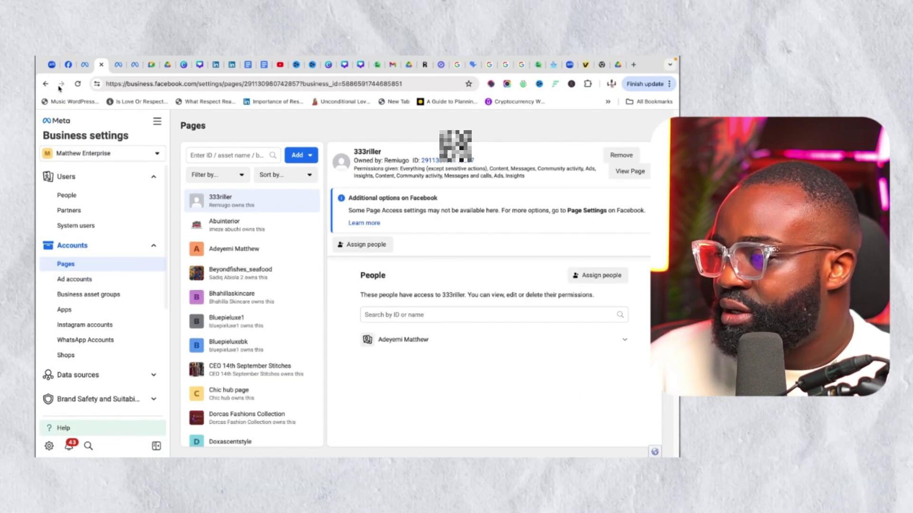
{"action": "left_click", "coordinate": [92, 202]}
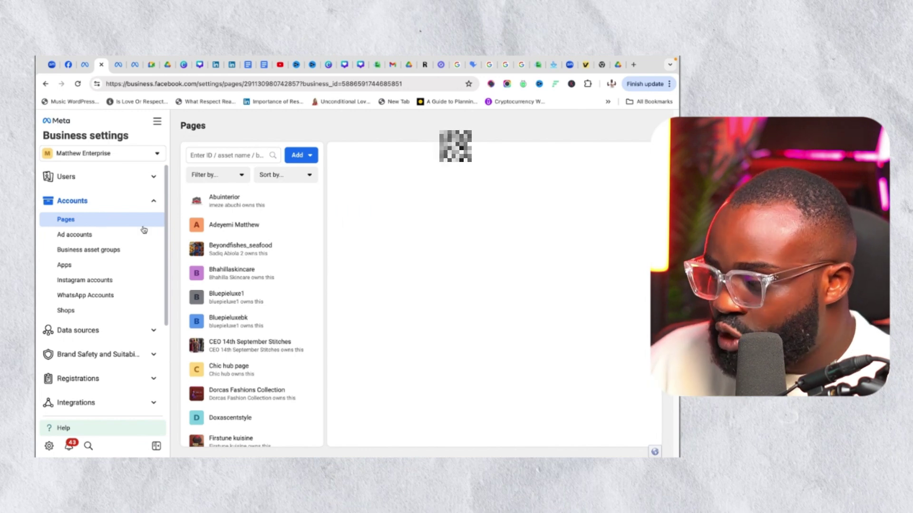
{"action": "scroll", "coordinate": [252, 288], "scroll_direction": "down", "scroll_amount": 10}
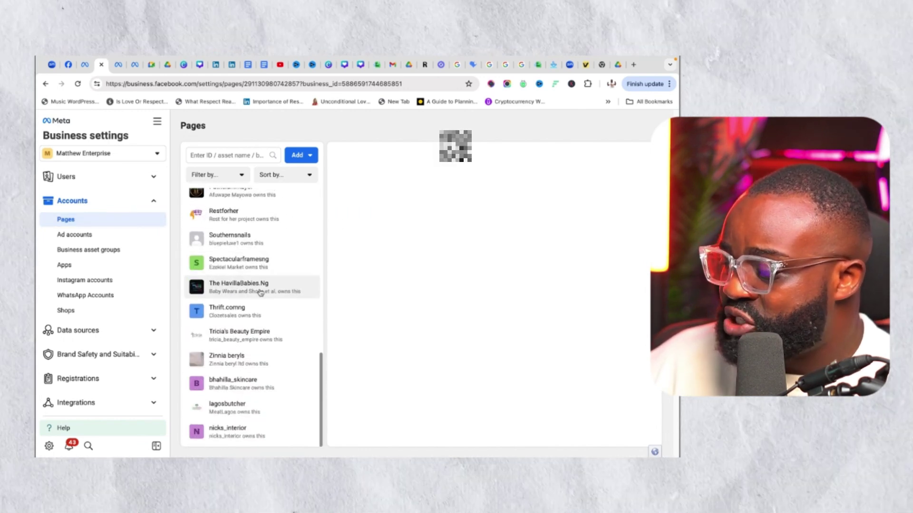
Step: Check the partner's ad accounts and Instagram accounts lists no longer show the shared assets
{"action": "left_click", "coordinate": [102, 234]}
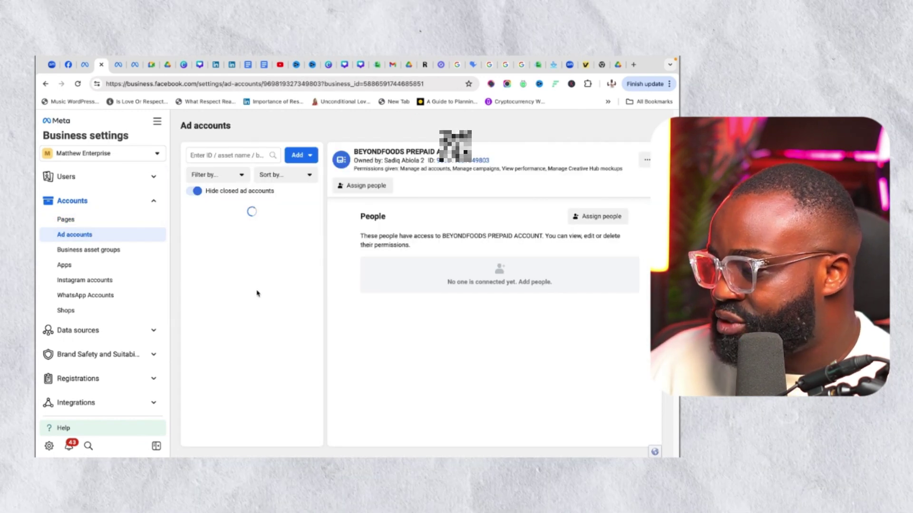
{"action": "scroll", "coordinate": [262, 302], "scroll_direction": "down", "scroll_amount": 2}
{"action": "scroll", "coordinate": [265, 310], "scroll_direction": "up", "scroll_amount": 2}
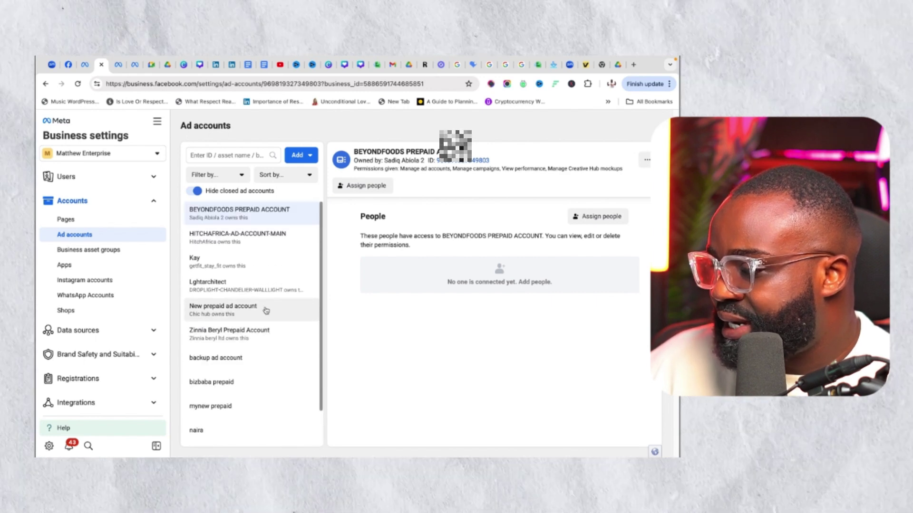
{"action": "scroll", "coordinate": [265, 309], "scroll_direction": "down", "scroll_amount": 2}
{"action": "left_click", "coordinate": [91, 280]}
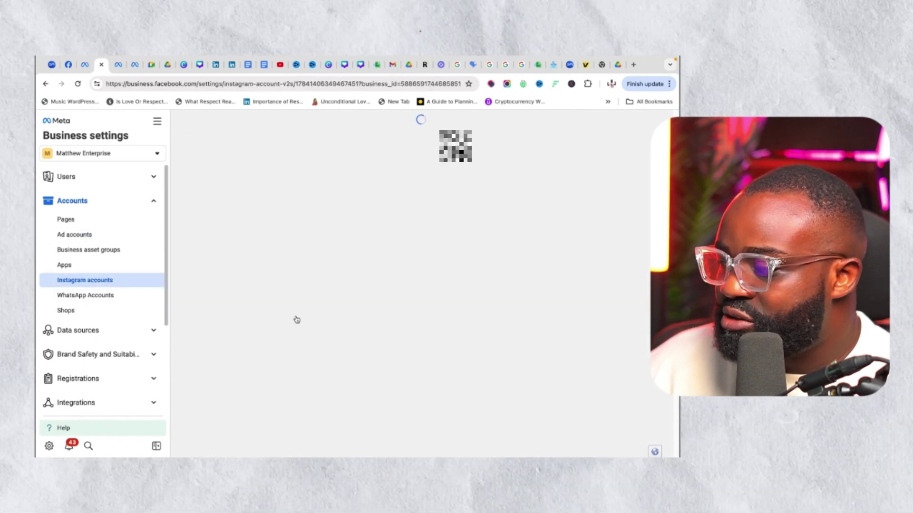
{"action": "scroll", "coordinate": [264, 316], "scroll_direction": "down", "scroll_amount": 3}
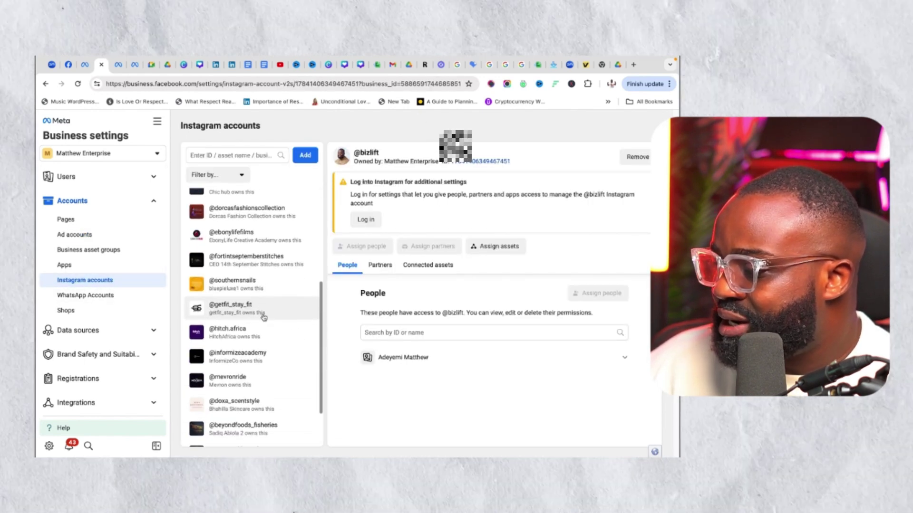
{"action": "scroll", "coordinate": [262, 319], "scroll_direction": "up", "scroll_amount": 5}
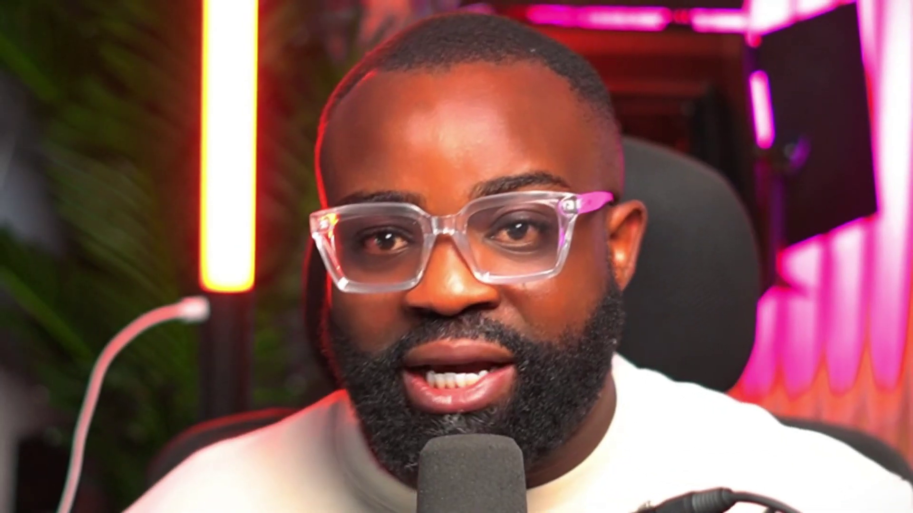